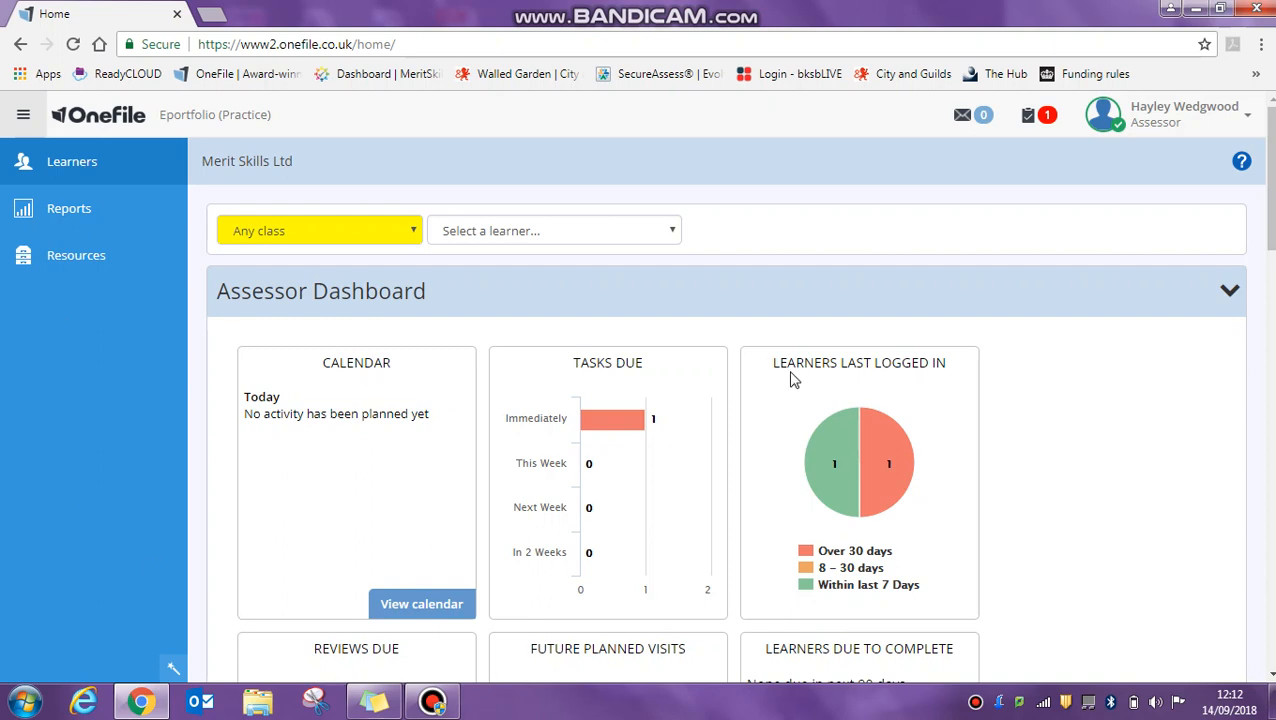
Step: Open the first listed learner's portfolio and create a new assessment plan for that learner
left_click(570, 231)
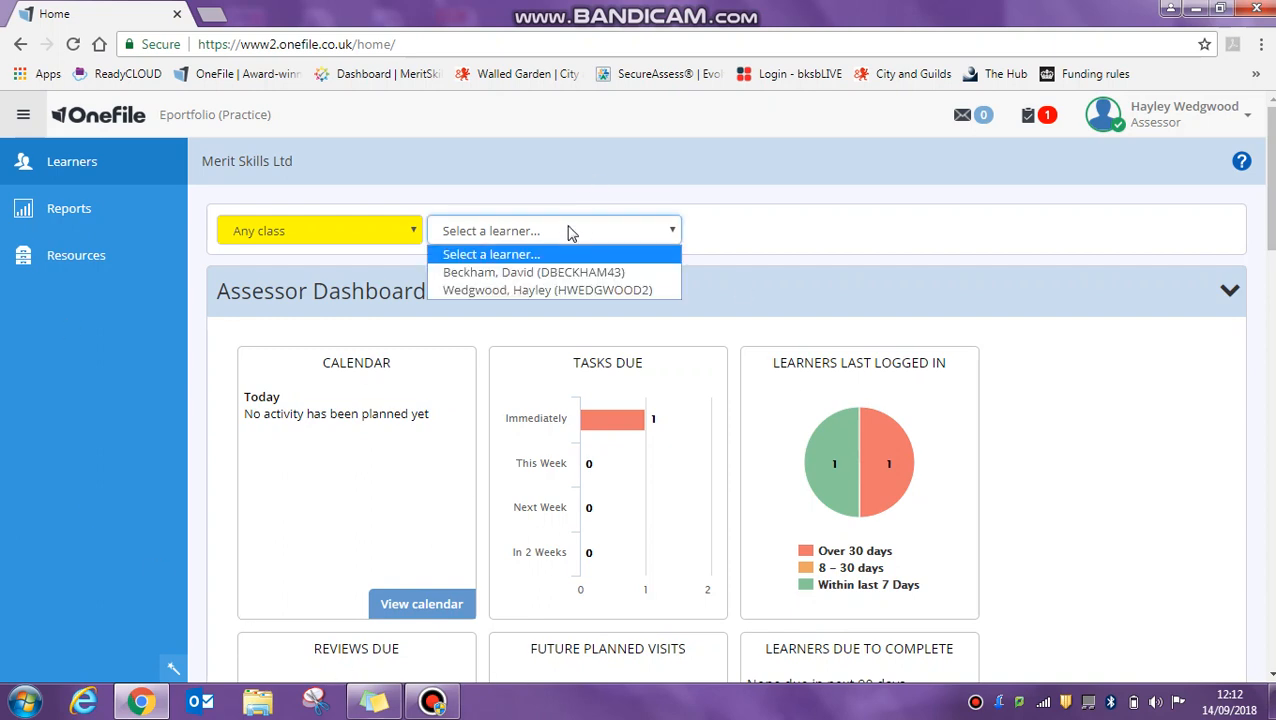
left_click(575, 265)
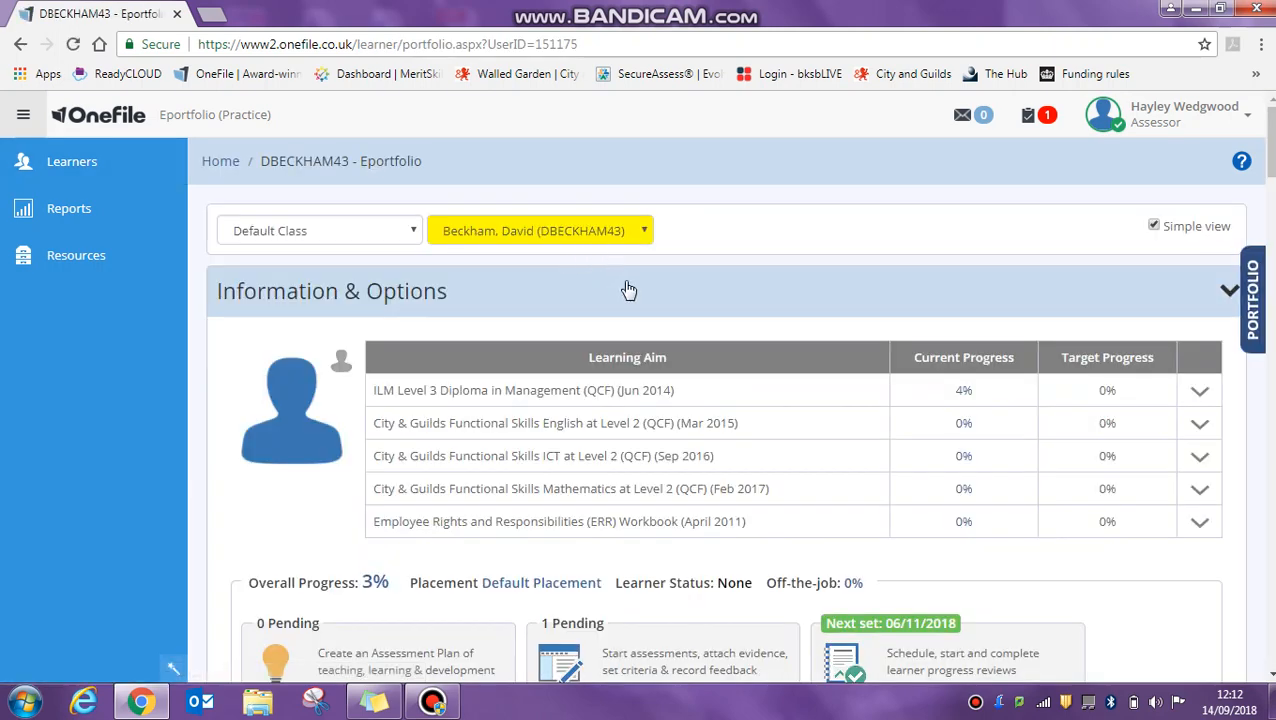
scroll(626, 288, "down", 3)
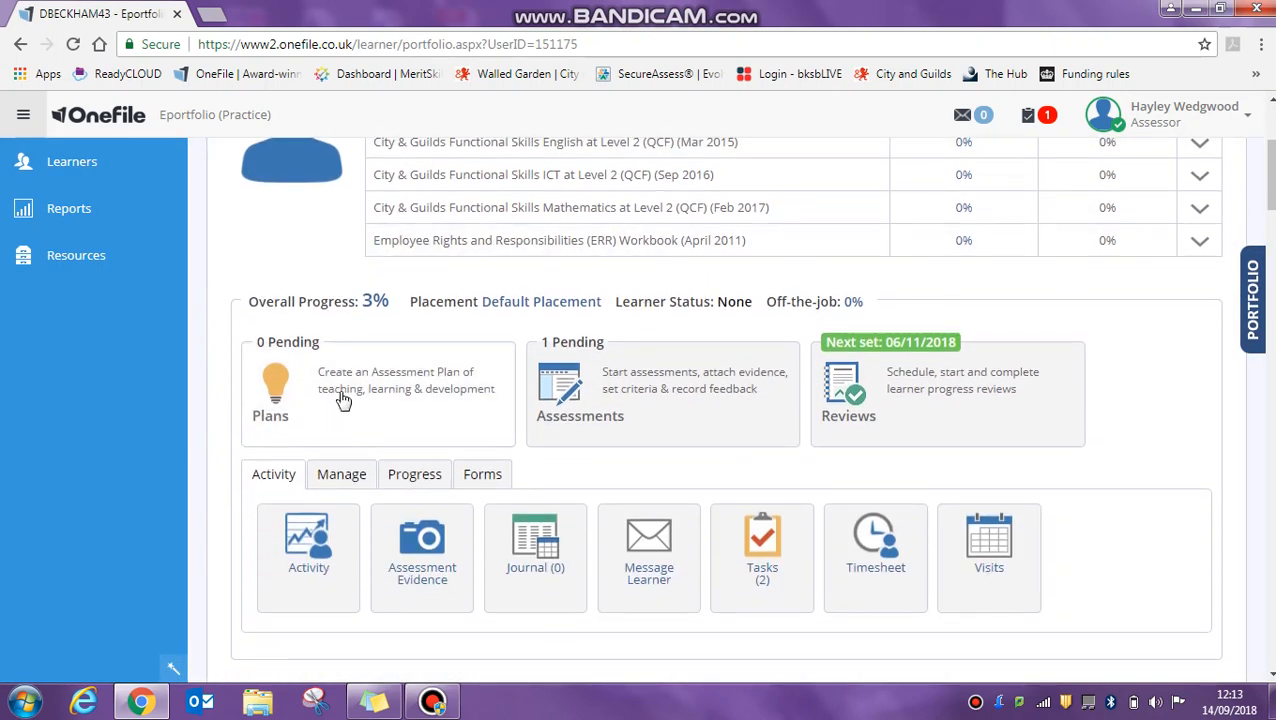
left_click(316, 410)
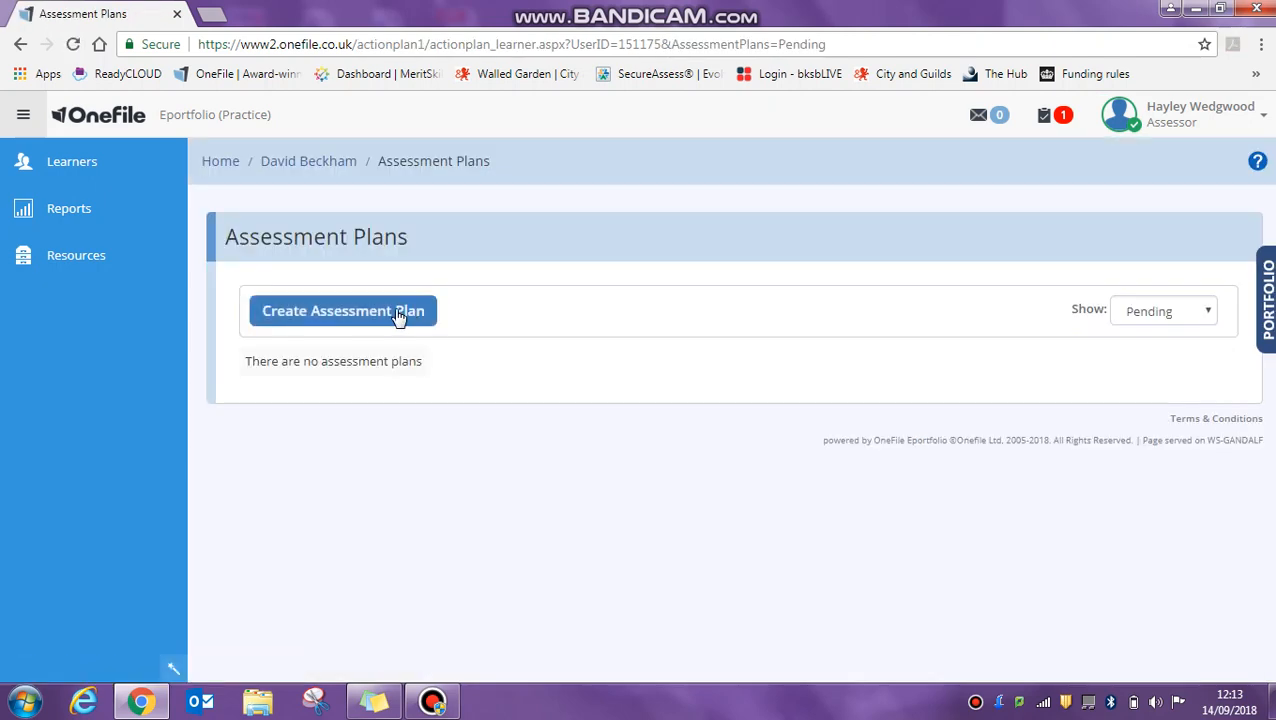
left_click(397, 312)
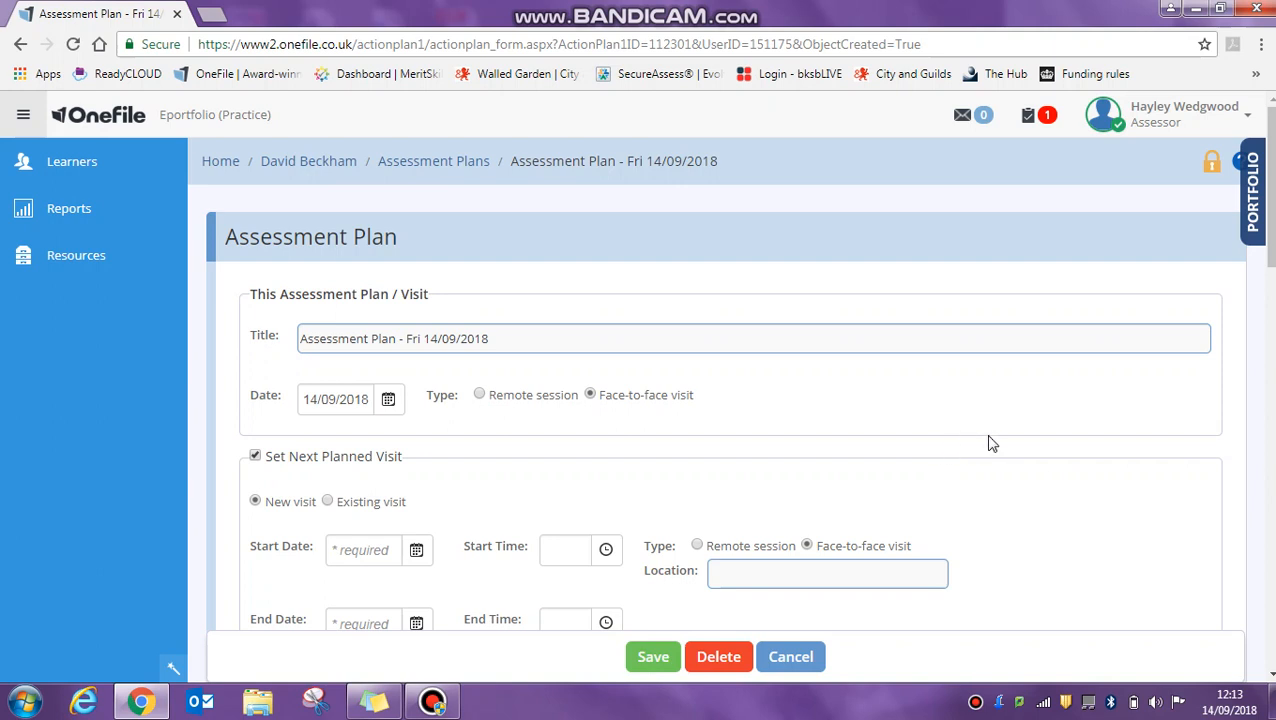
Step: Schedule the plan's next visit for 17/10/2018, starting at 13:00 and ending at 15:00
scroll(991, 441, "down", 3)
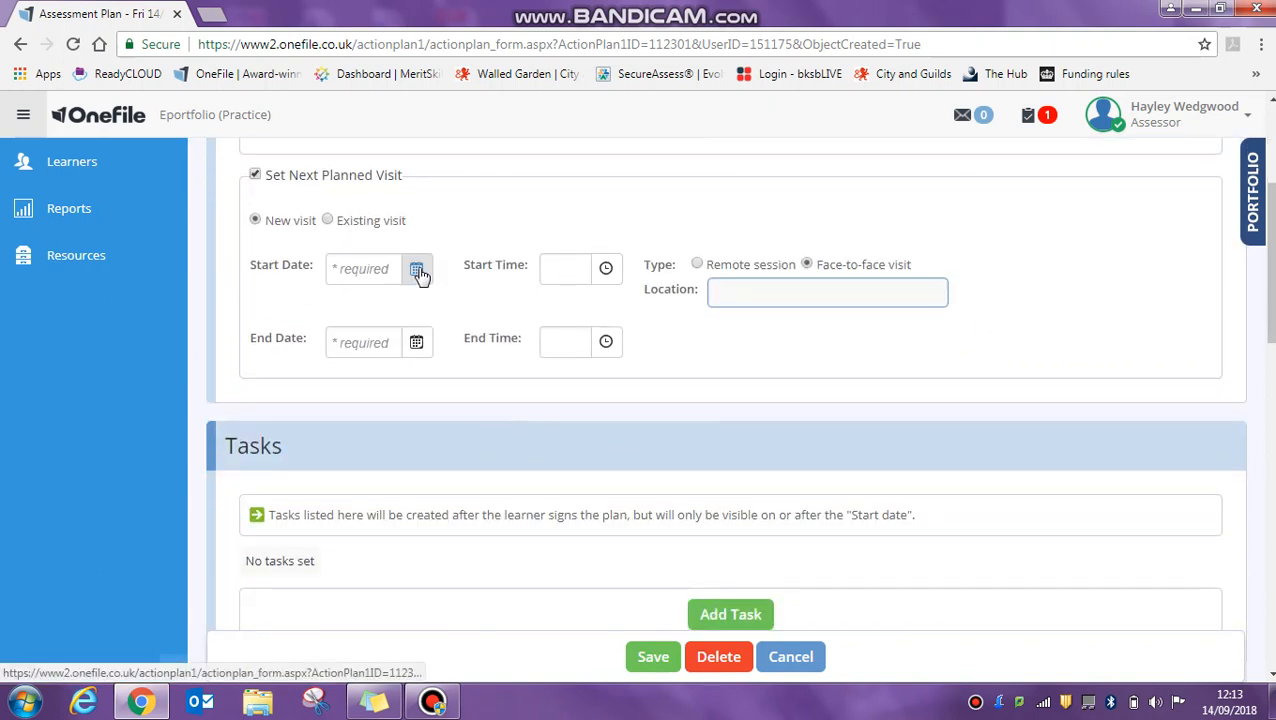
left_click(418, 272)
scroll(635, 288, "up", 2)
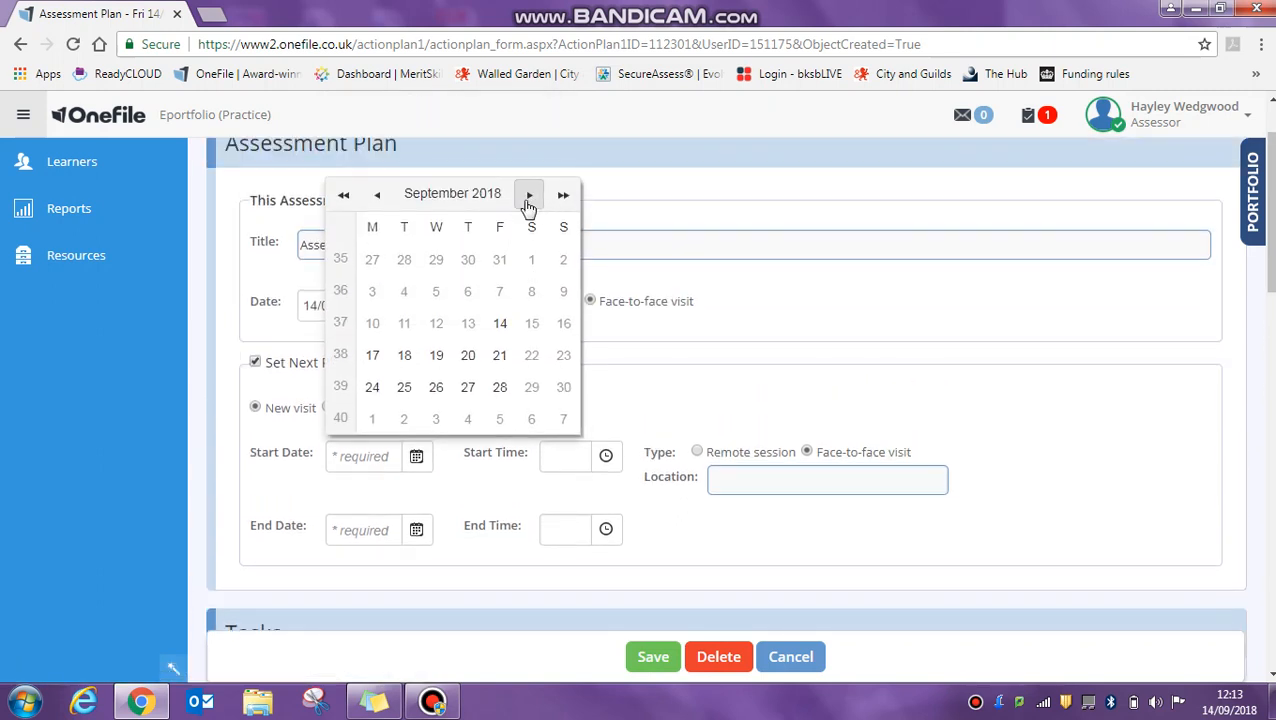
left_click(528, 197)
left_click(442, 360)
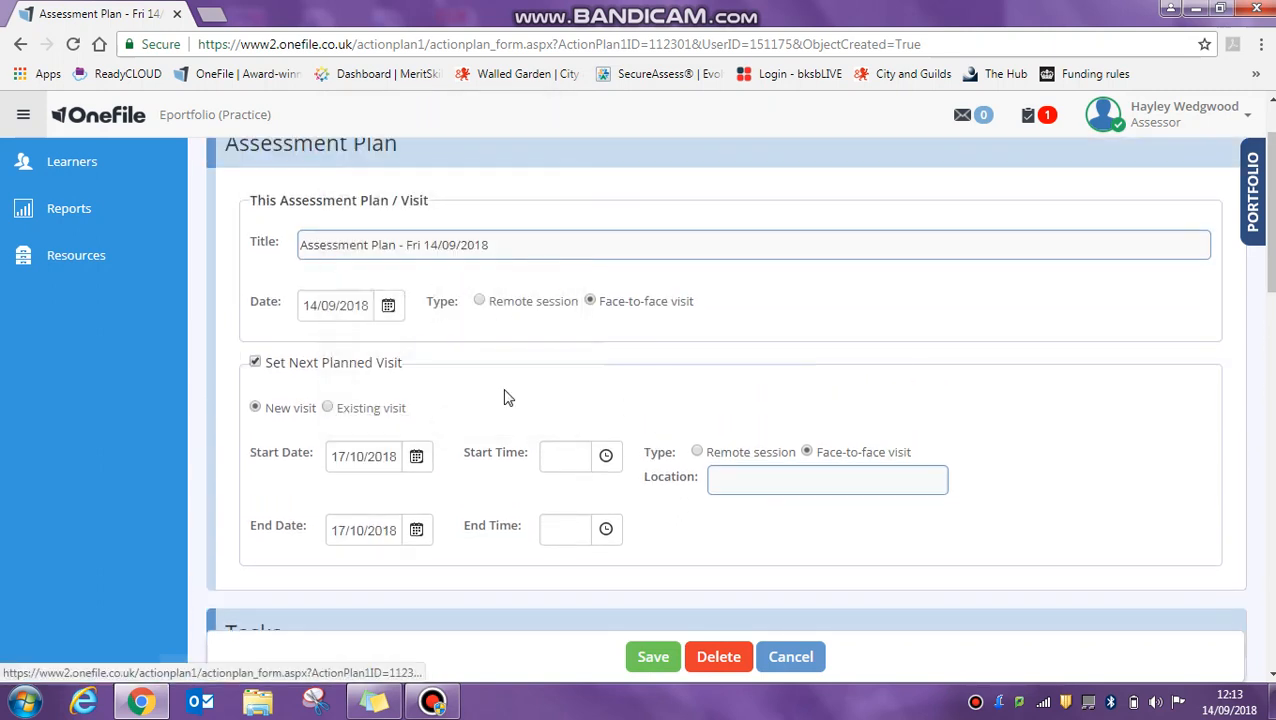
left_click(619, 462)
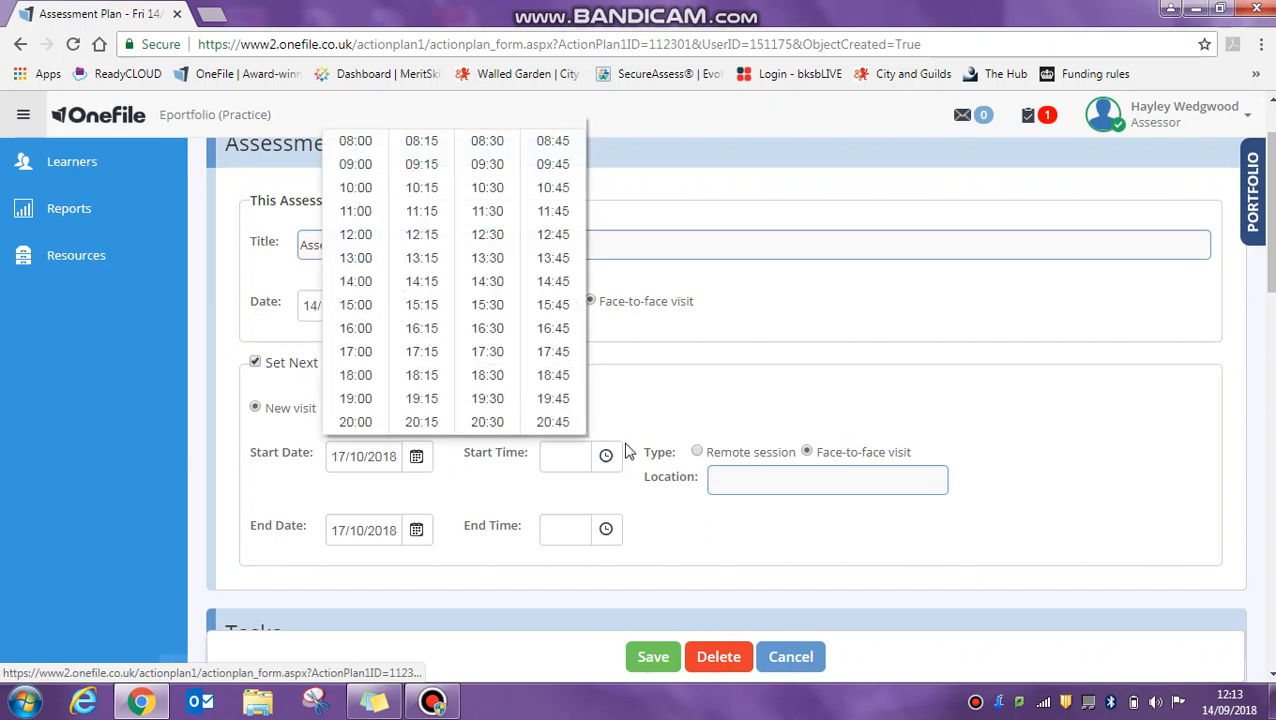
left_click(368, 260)
left_click(607, 527)
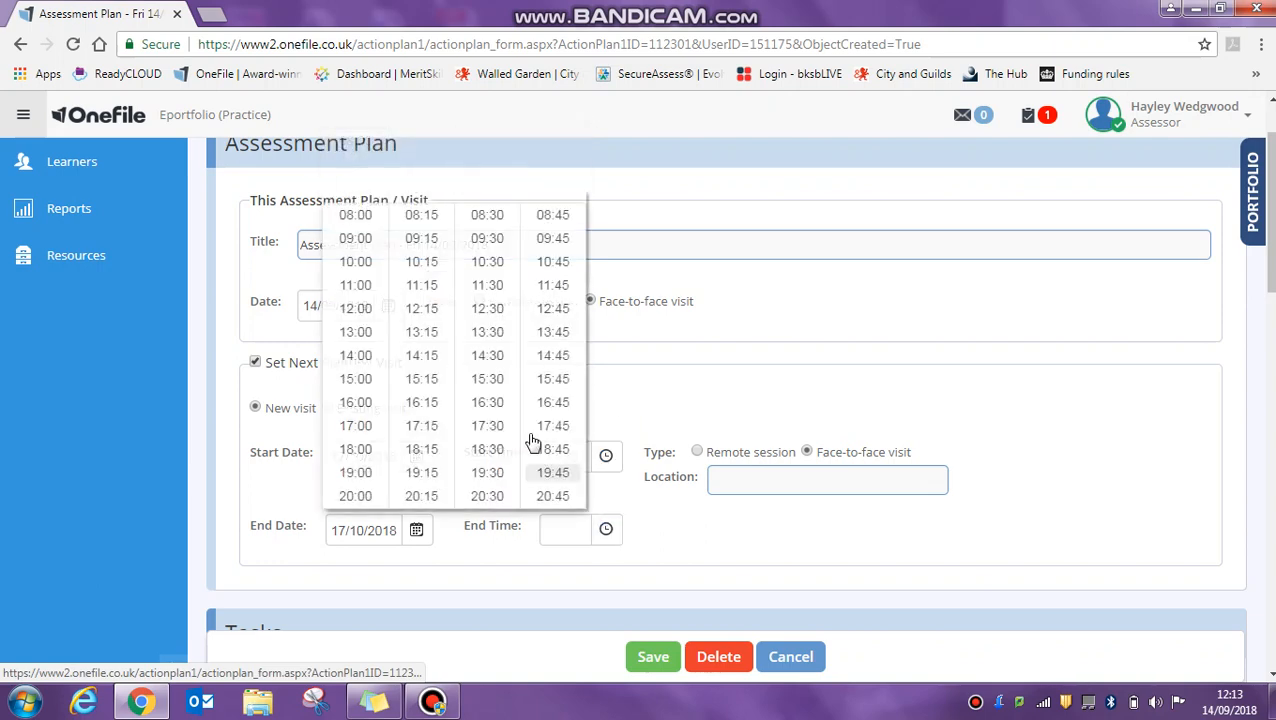
left_click(350, 384)
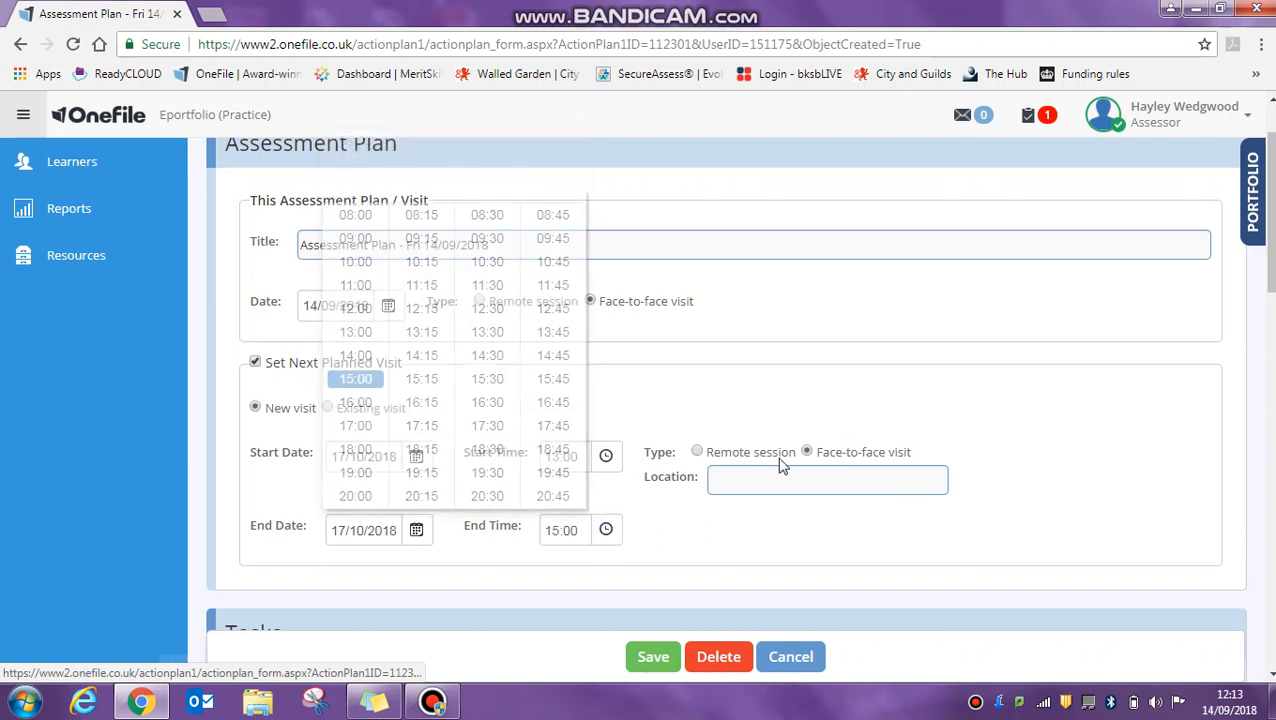
Step: Enter Longbridge as the location of the next planned visit
left_click(828, 474)
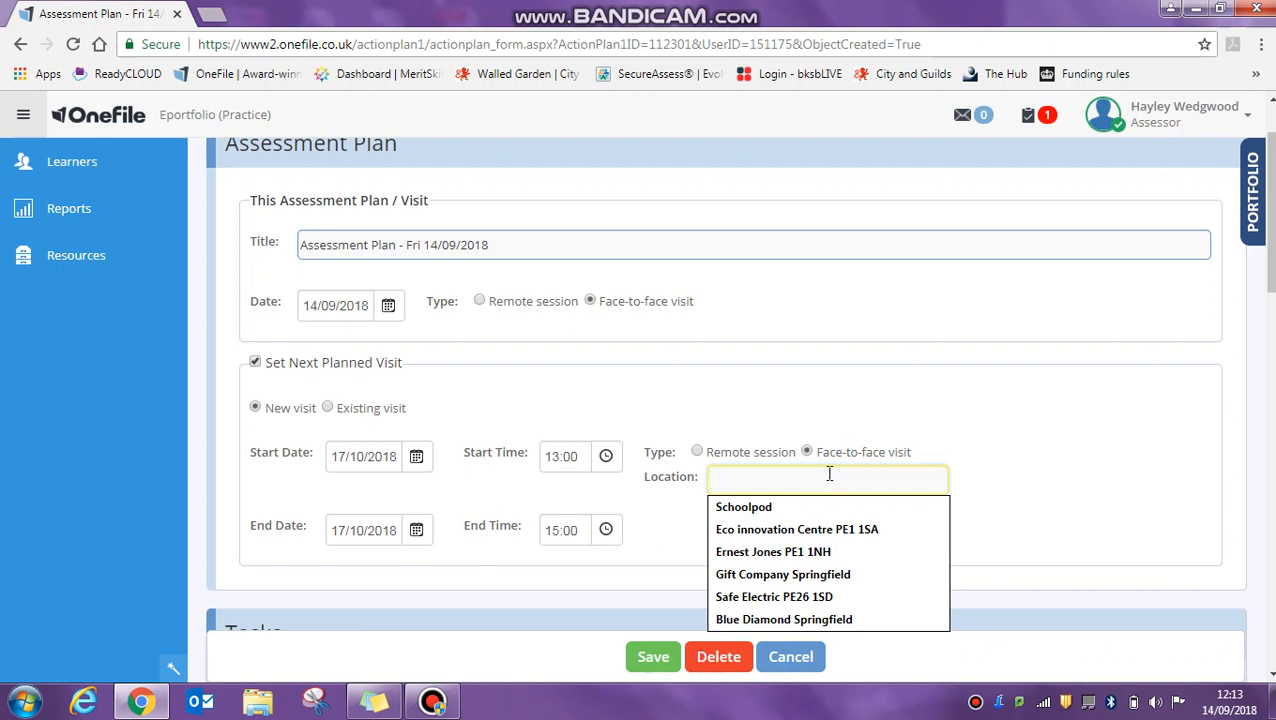
type("Longbr")
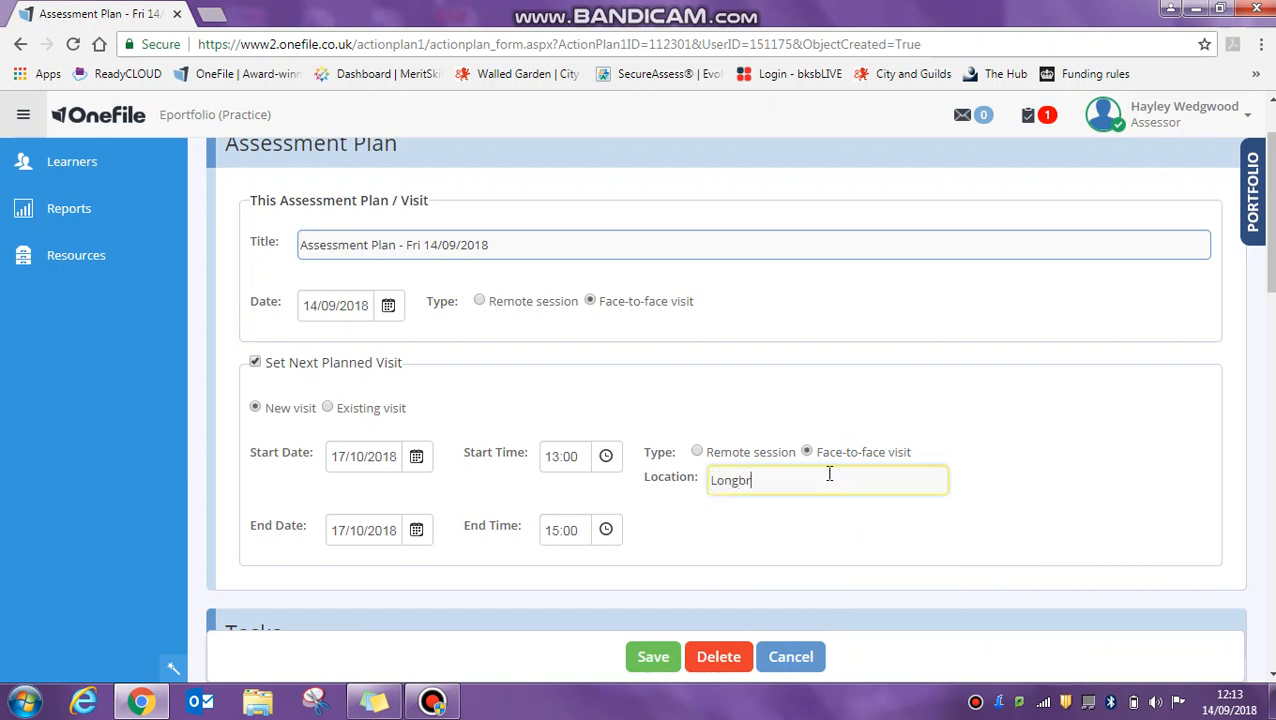
type("idge")
left_click(1008, 497)
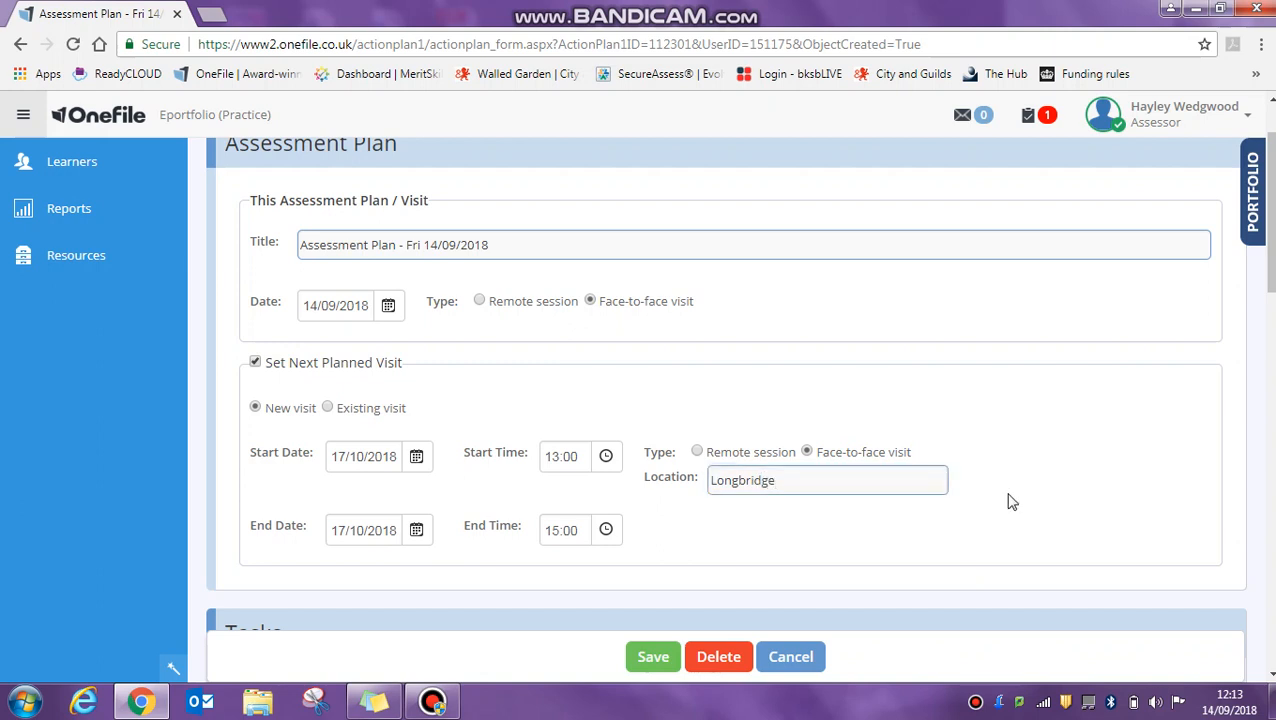
Step: Add a task to the assessment plan with Observation as its assessment method
scroll(1008, 501, "down", 1)
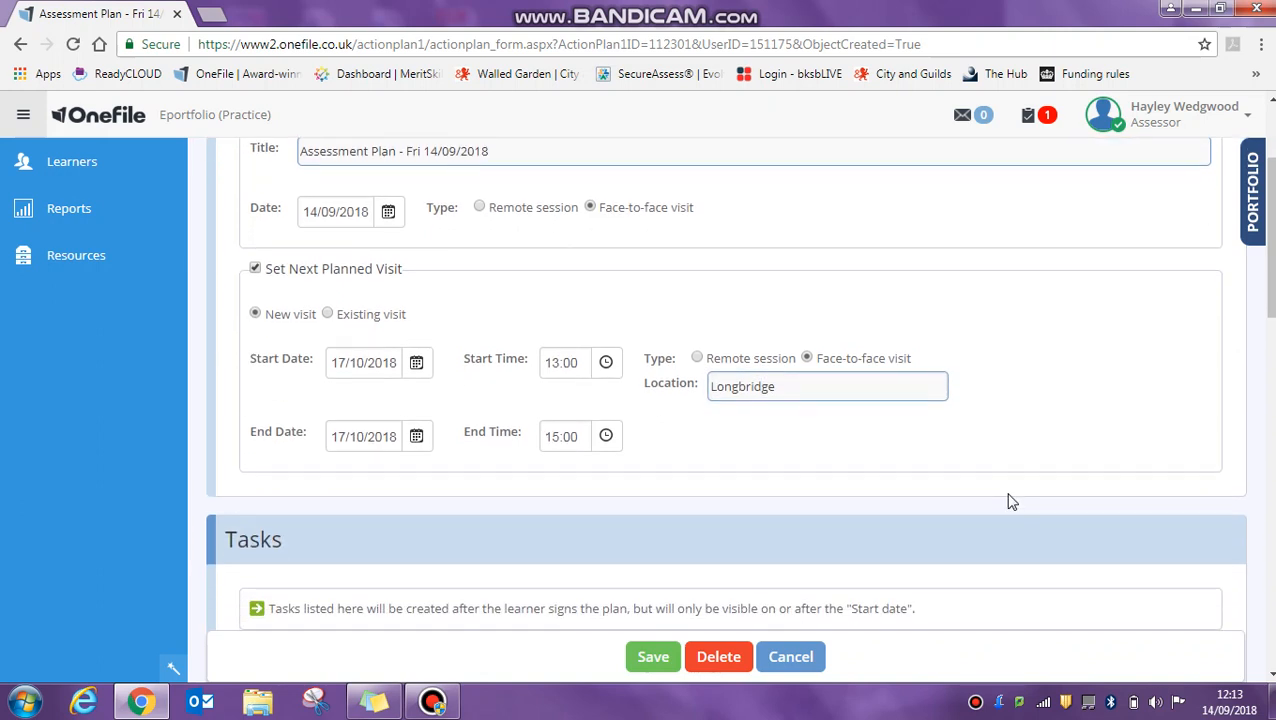
scroll(1008, 501, "down", 2)
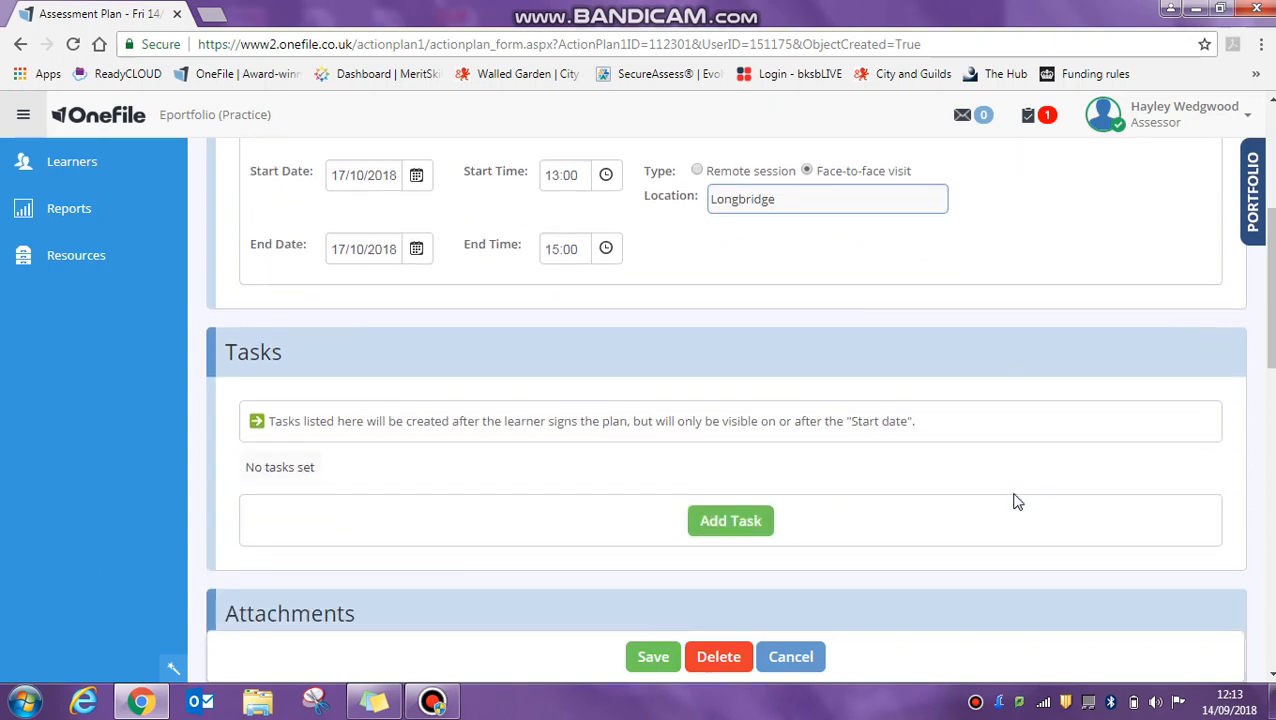
left_click(760, 521)
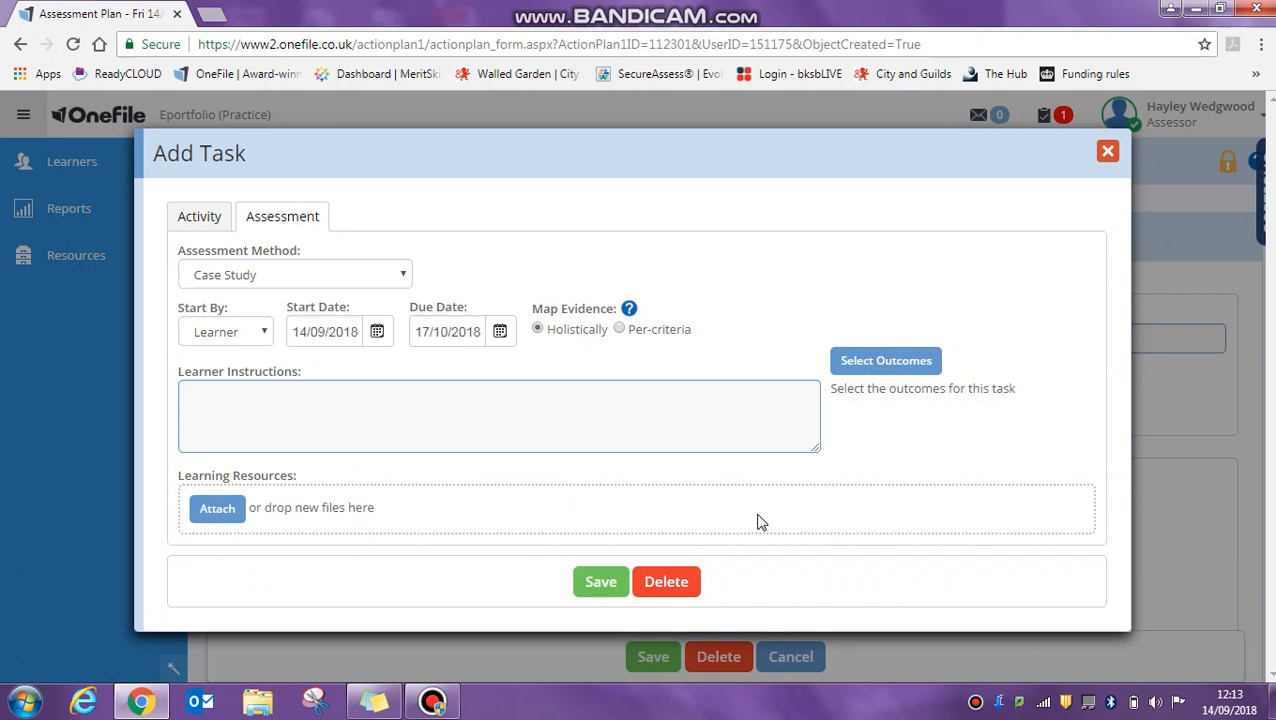
left_click(325, 281)
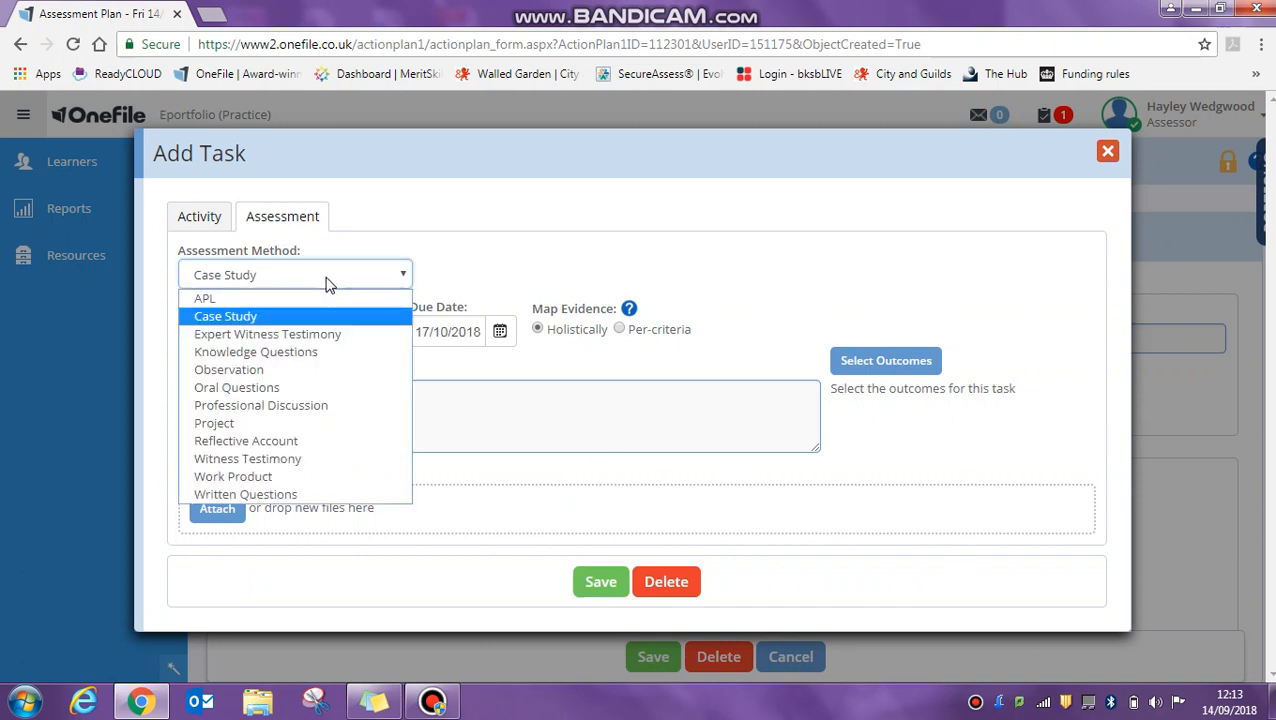
left_click(283, 372)
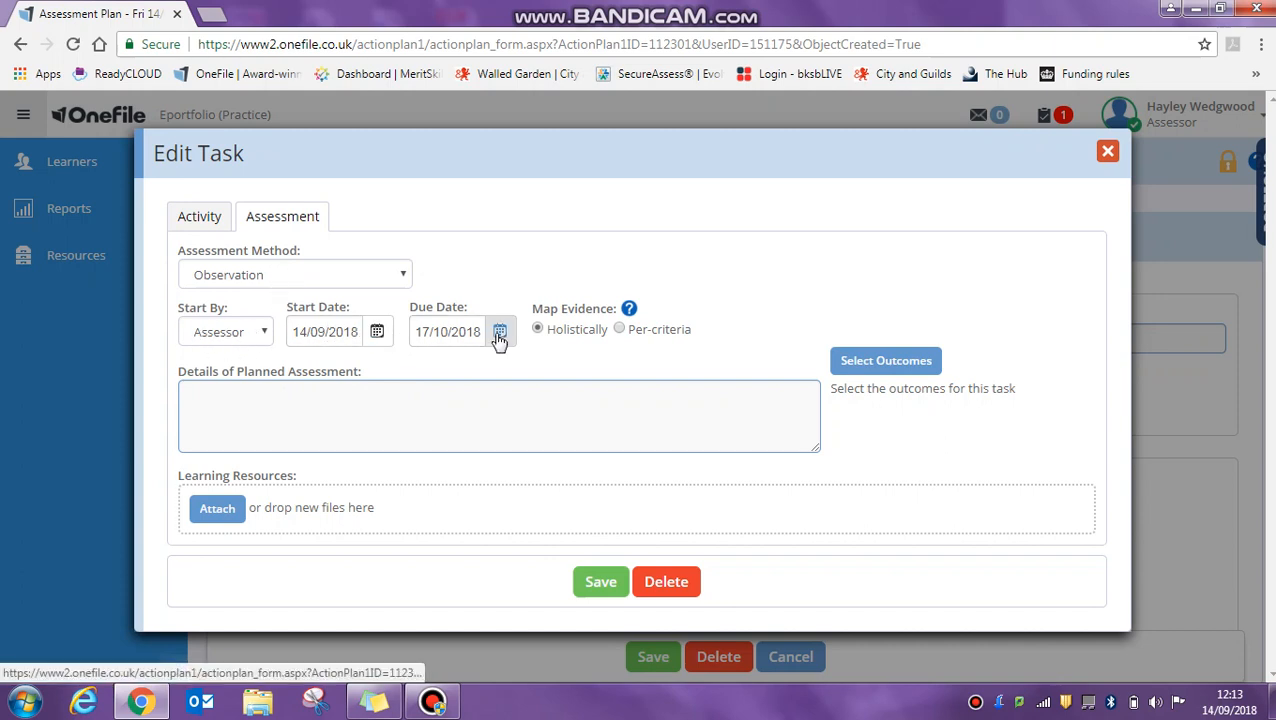
Step: Fill in the observation task's planned assessment details with "Planned observation on laying water pipes"
left_click(381, 337)
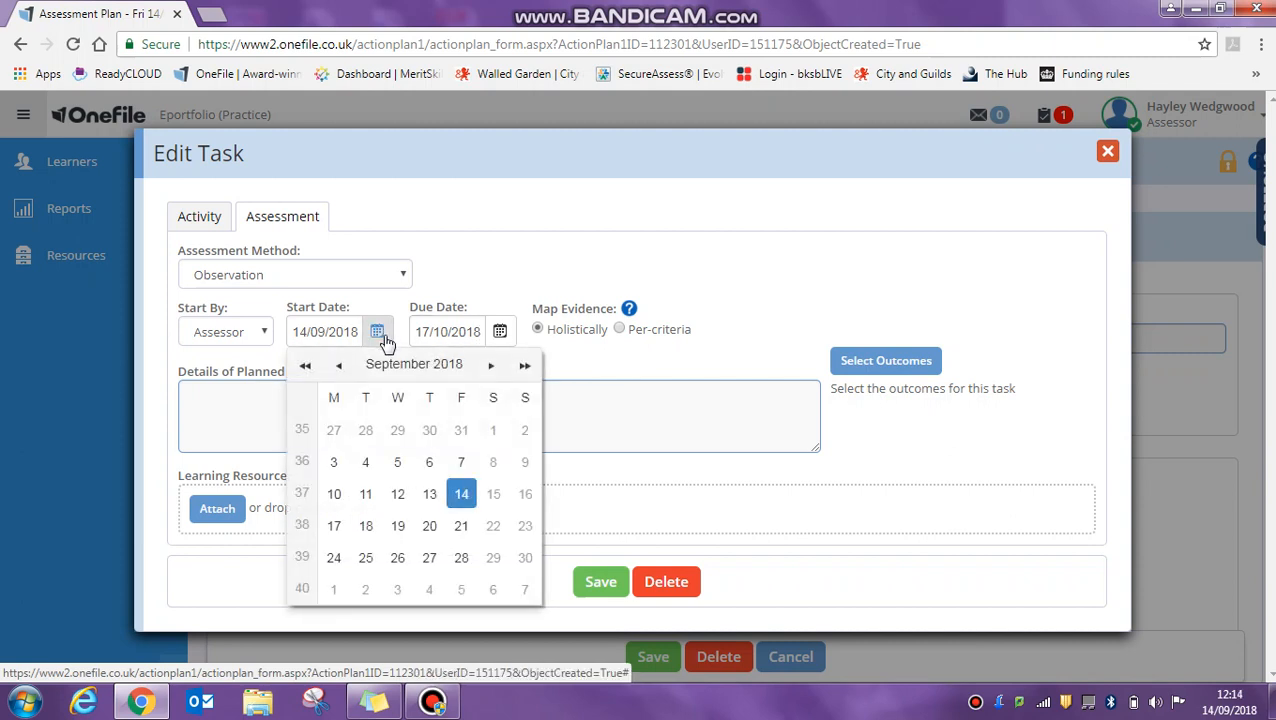
left_click(489, 367)
left_click(644, 396)
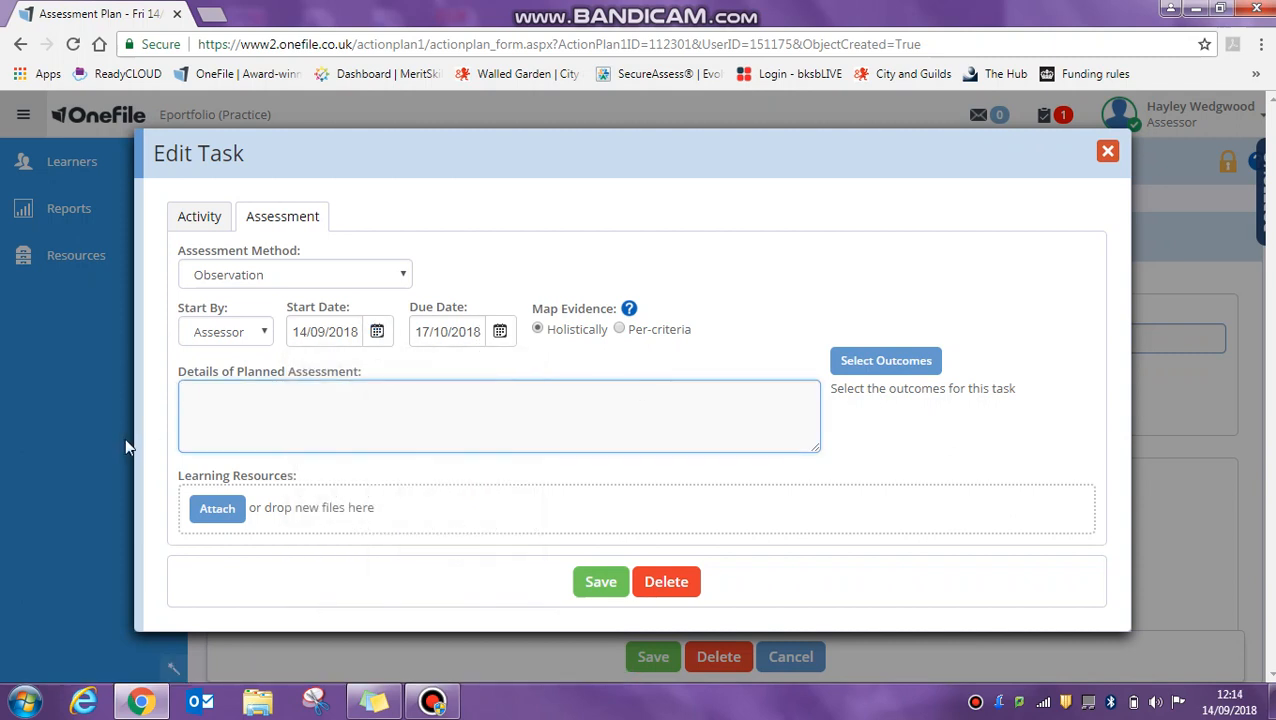
type("Planned observation on")
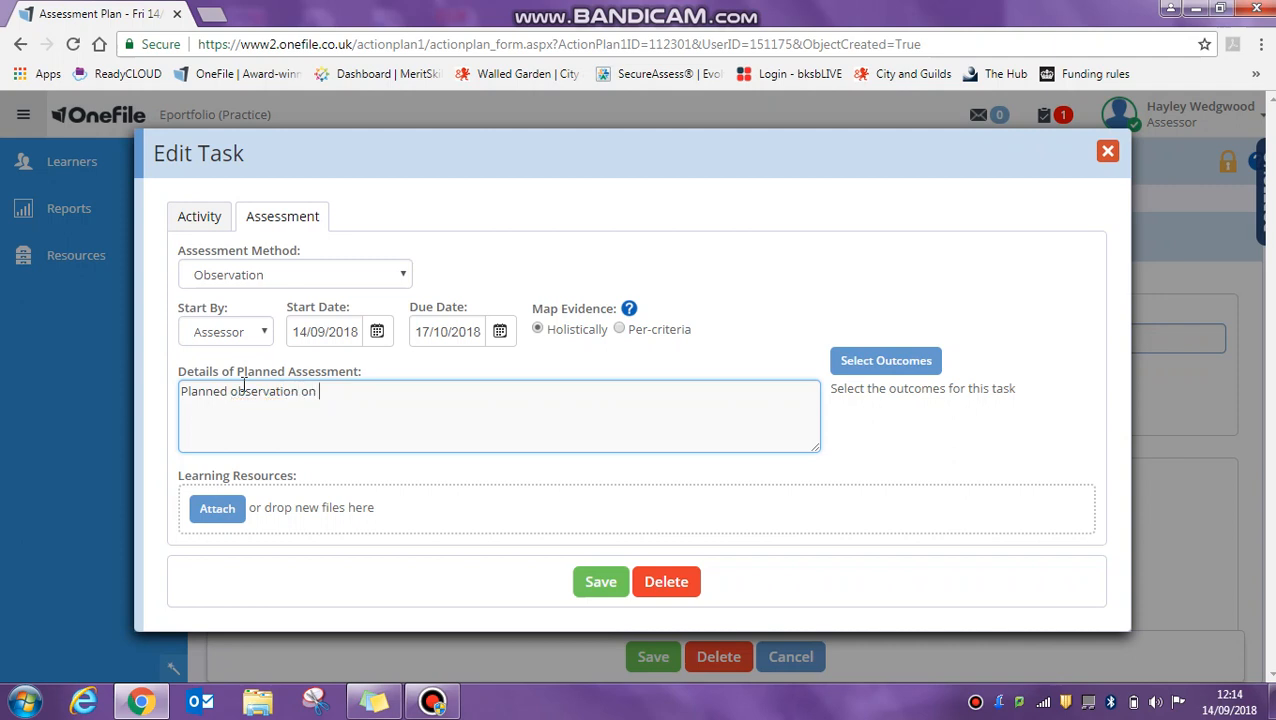
type("ying water pipes")
Step: Link the observation task to units 8621-215, 8621-304 and 8621-312 as its outcomes, and save the task
left_click(884, 362)
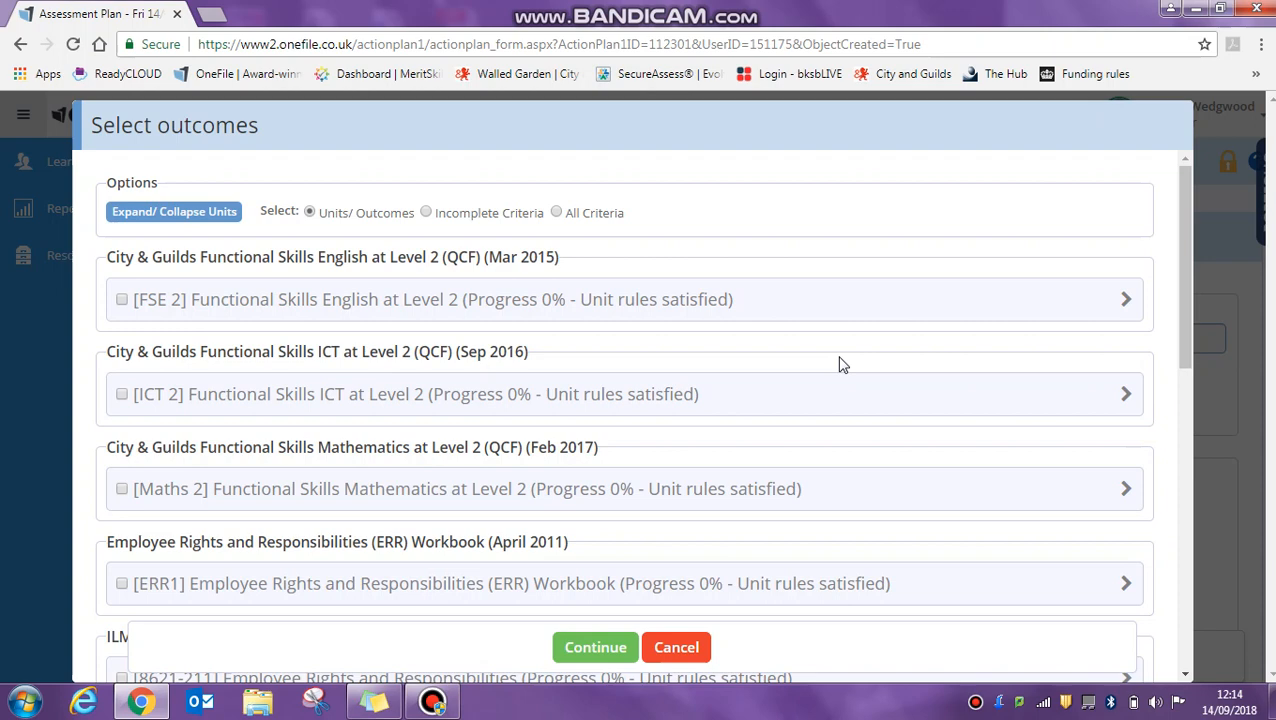
scroll(845, 375, "down", 4)
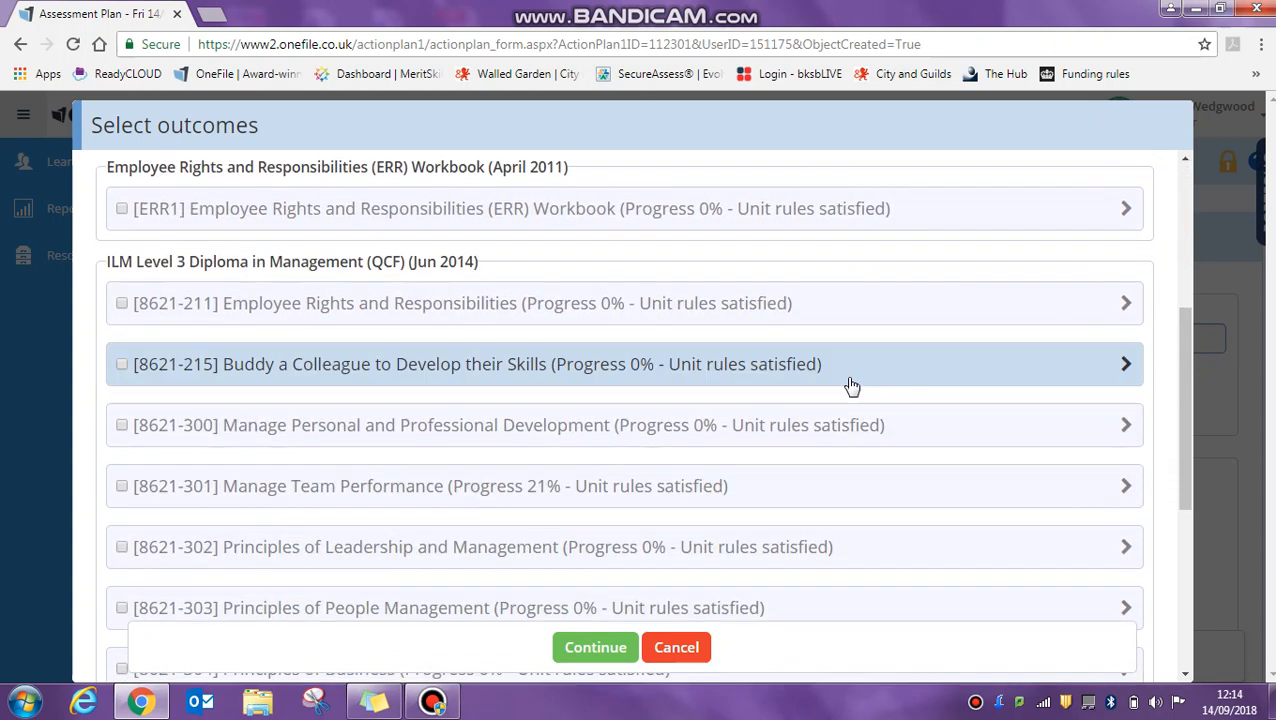
left_click(132, 370)
left_click(123, 366)
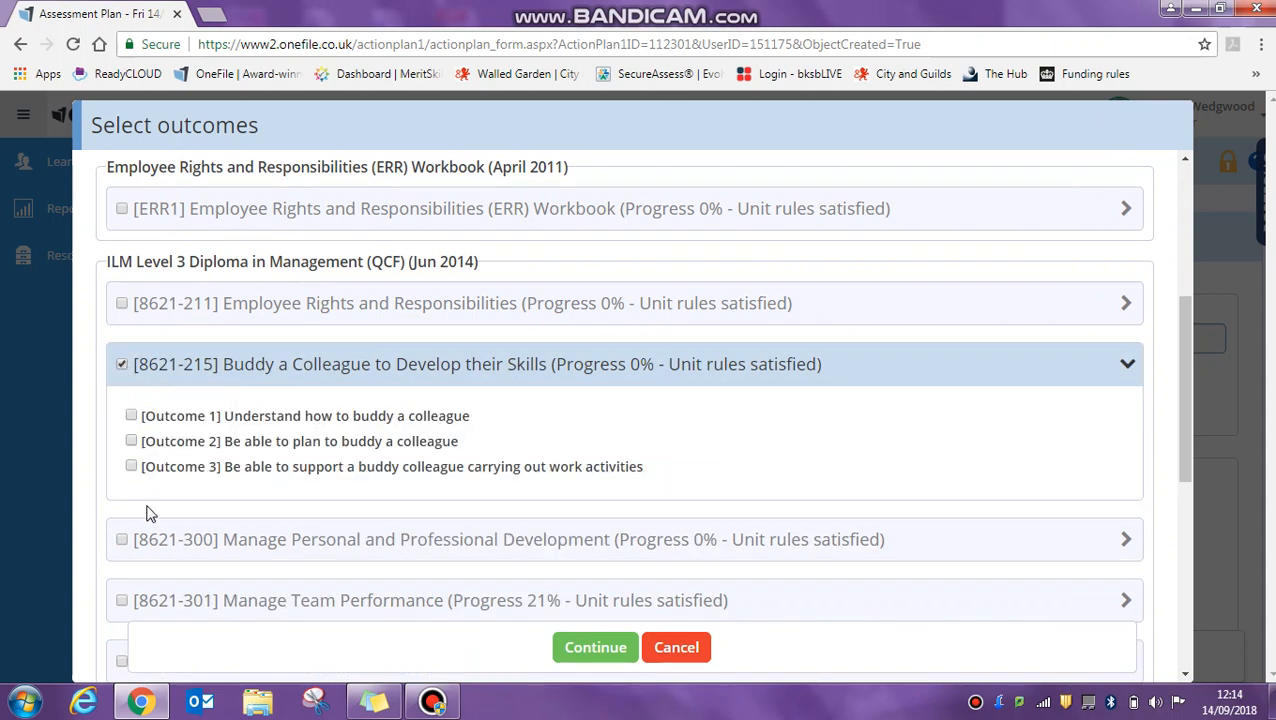
scroll(140, 500, "down", 3)
scroll(125, 460, "down", 1)
left_click(121, 409)
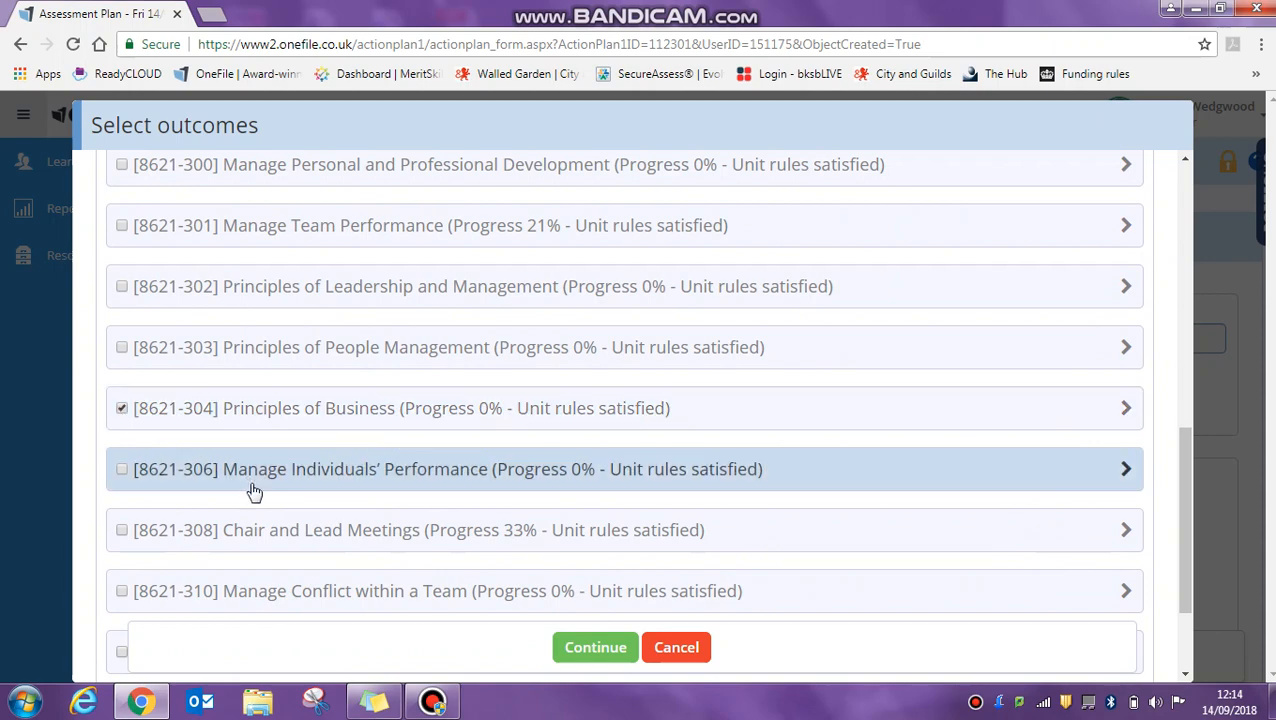
scroll(195, 505, "down", 2)
left_click(121, 501)
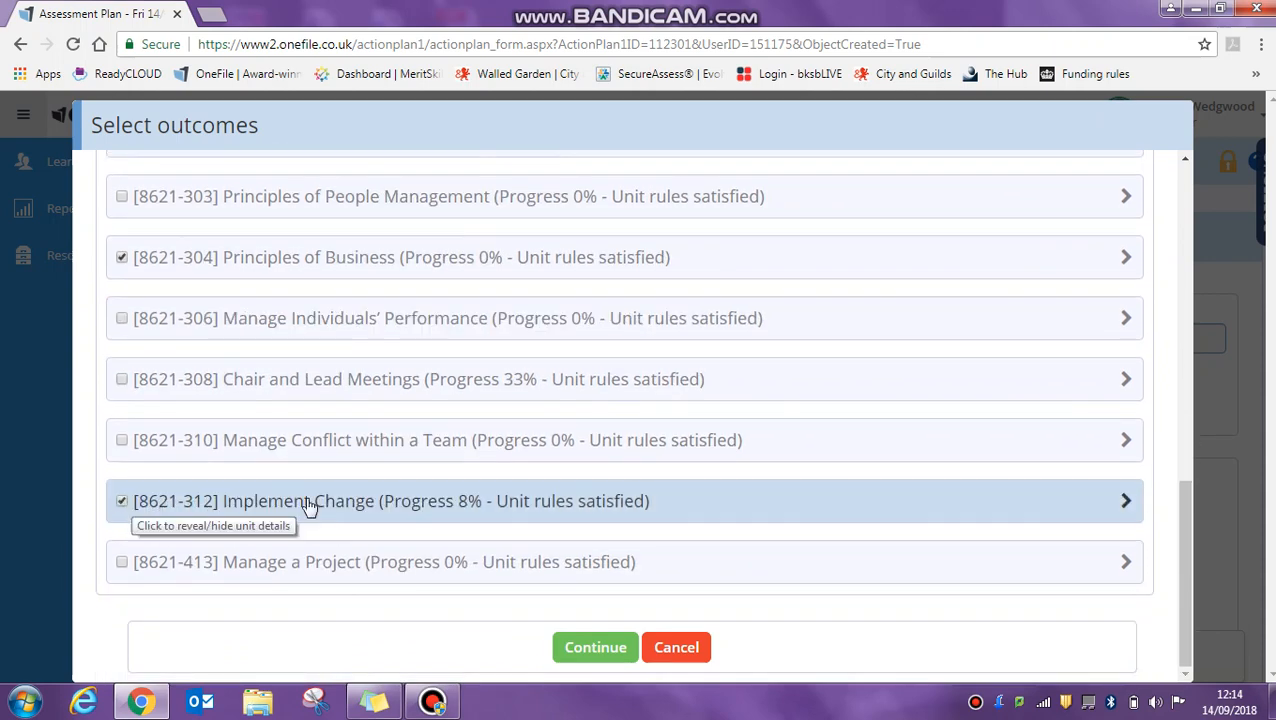
left_click(588, 652)
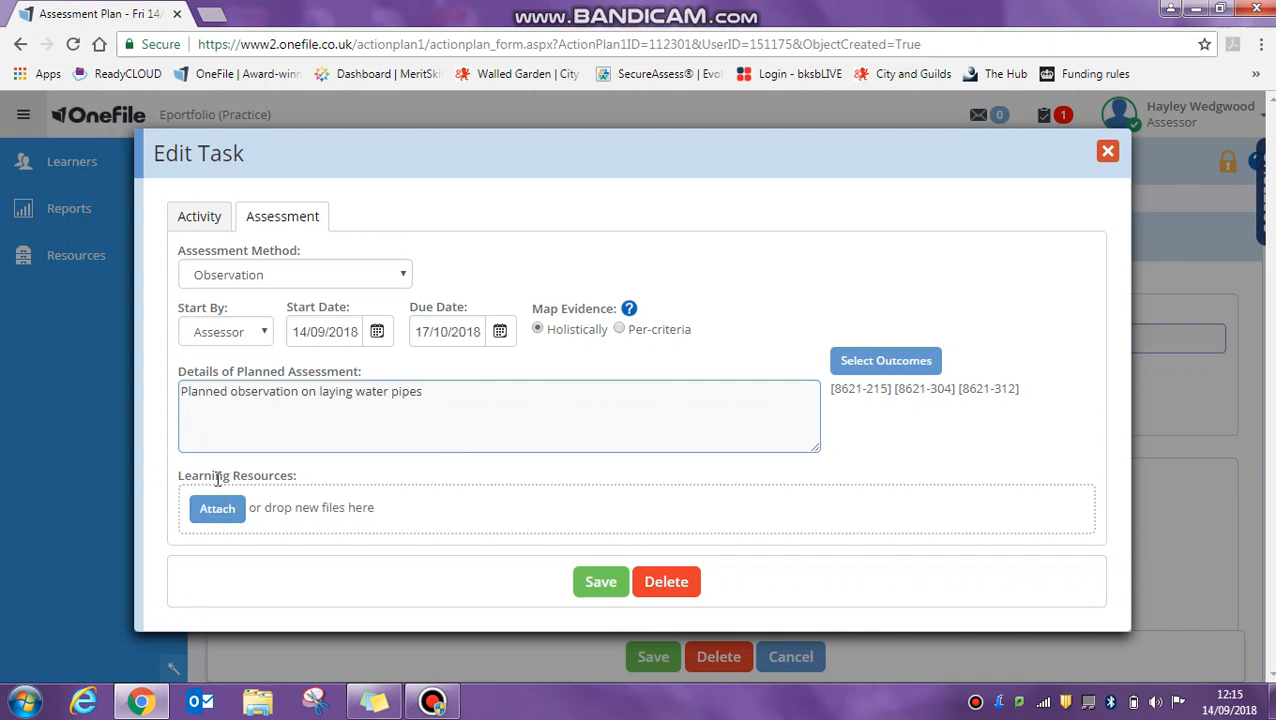
left_click(588, 584)
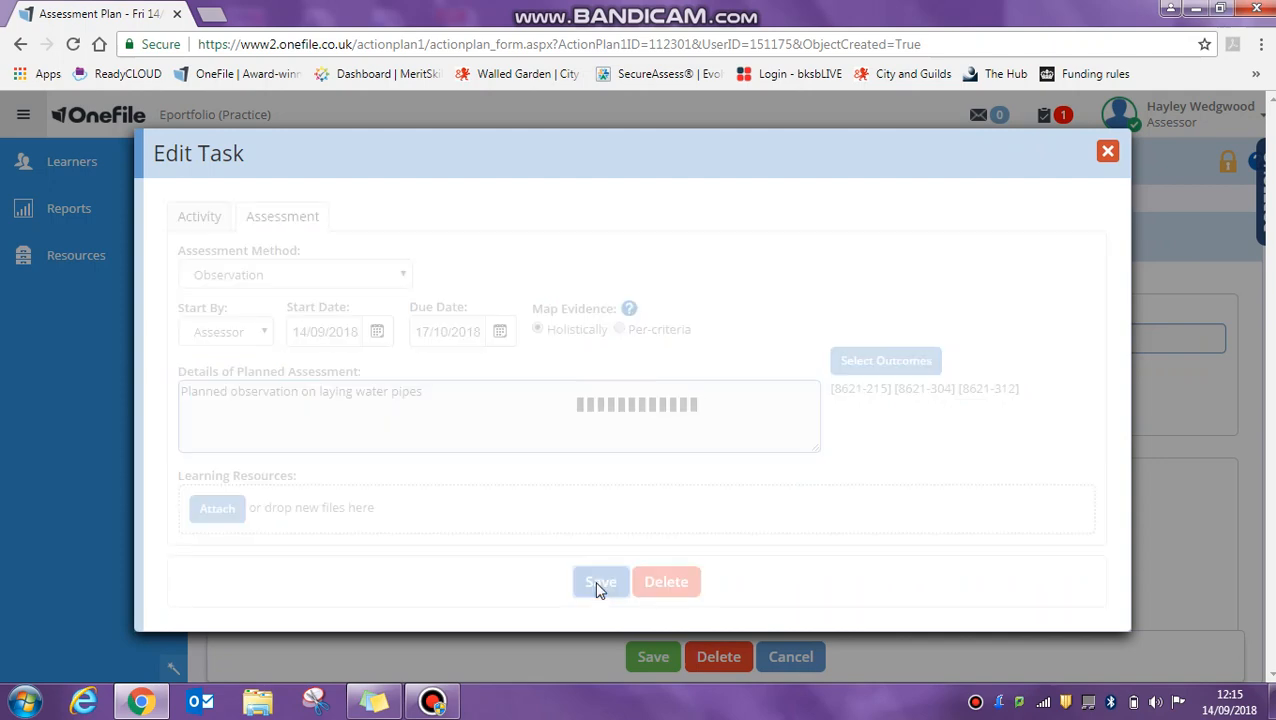
Step: Add a second task to the plan with Case Study as its assessment method
scroll(609, 570, "down", 3)
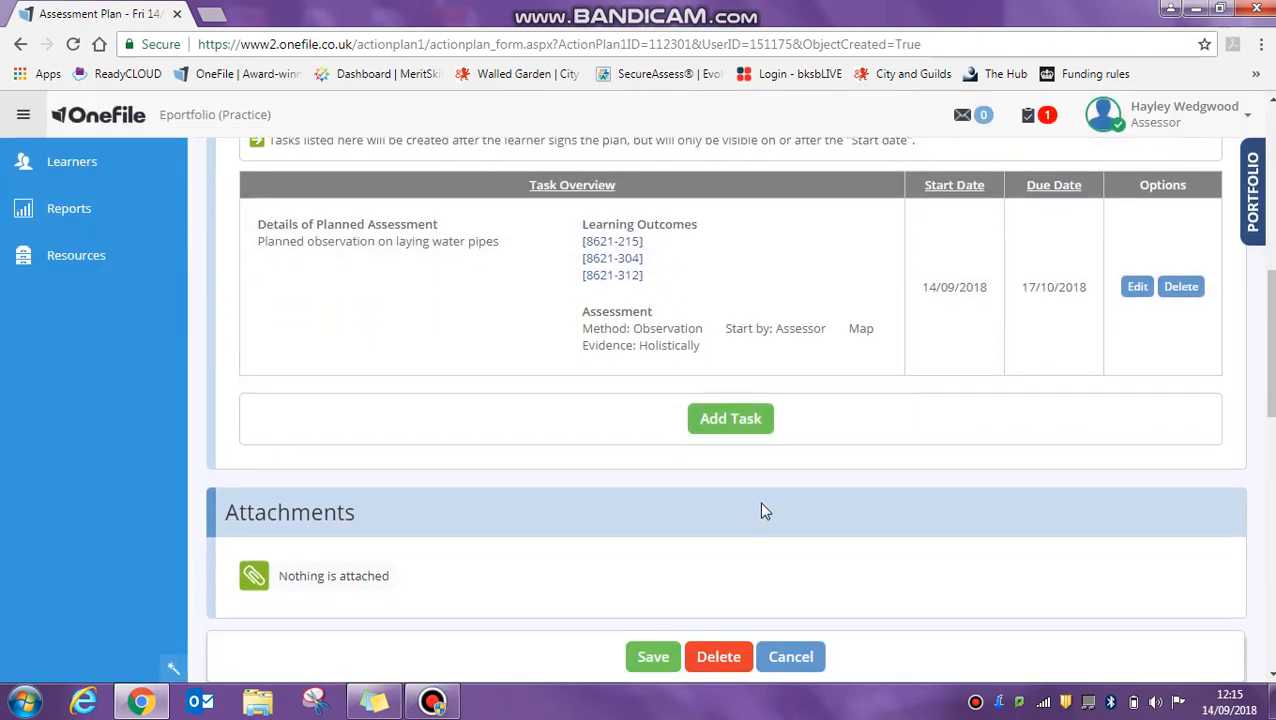
left_click(730, 424)
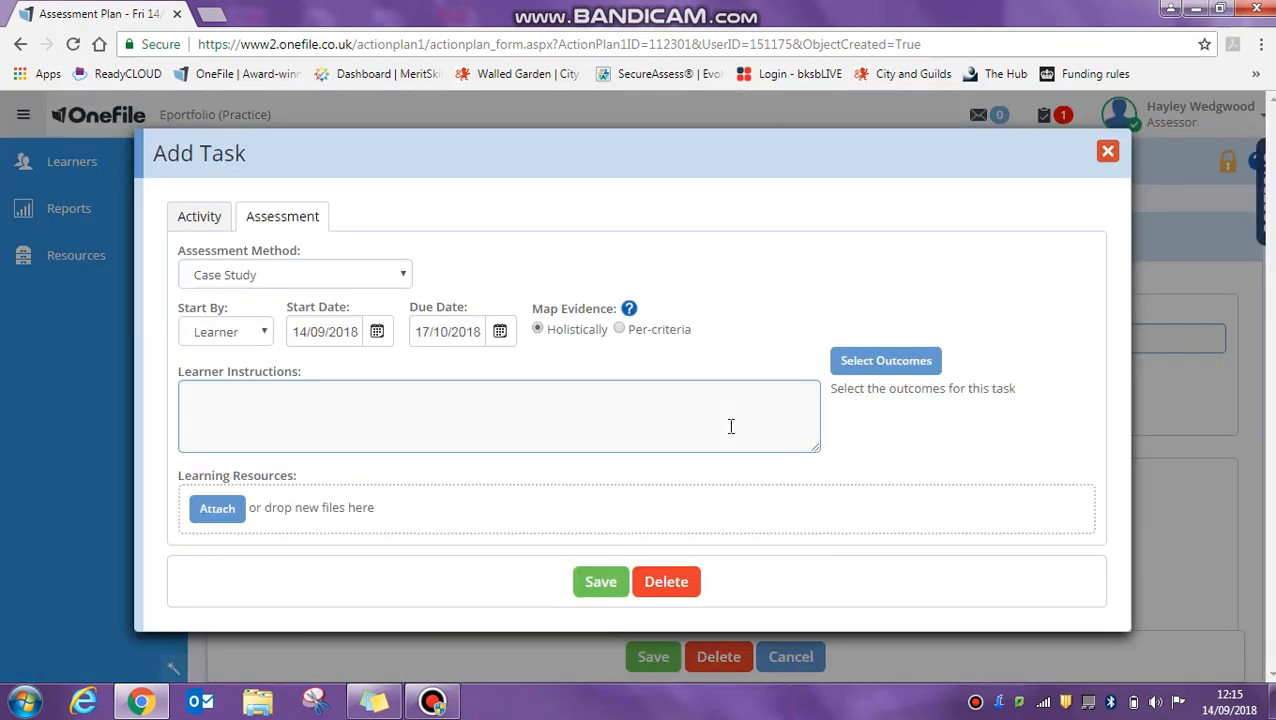
left_click(356, 275)
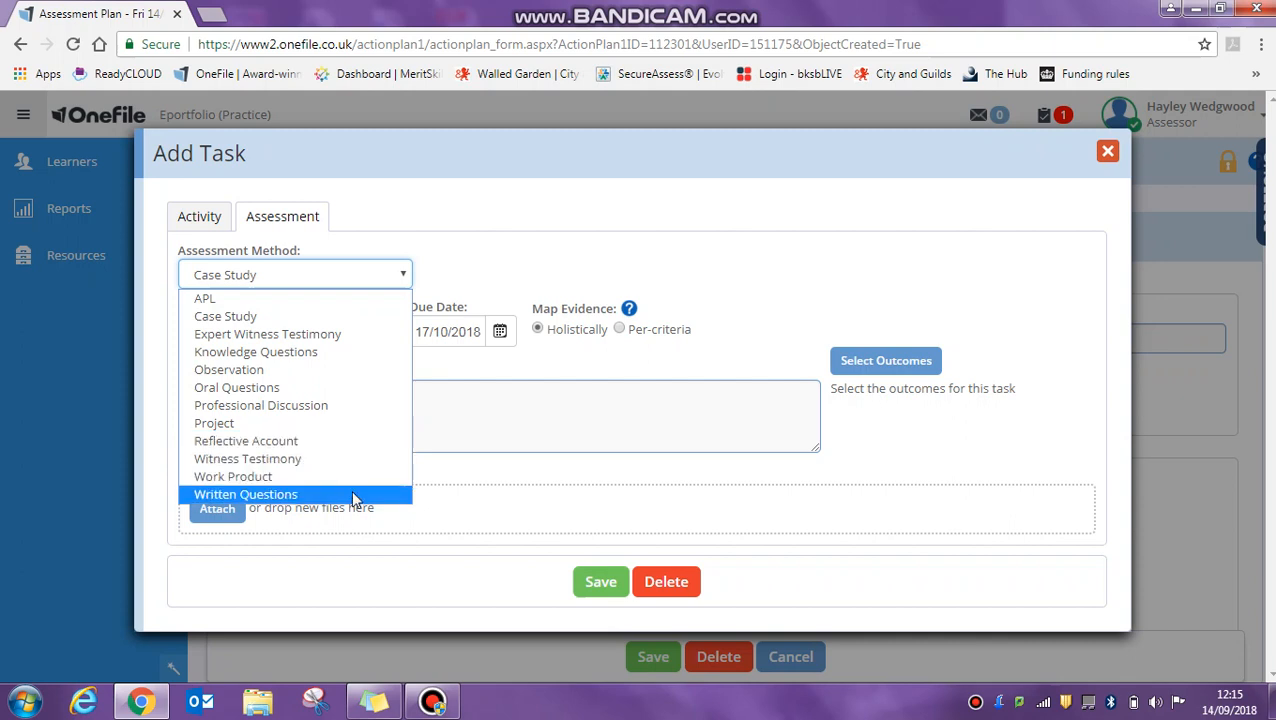
left_click(330, 356)
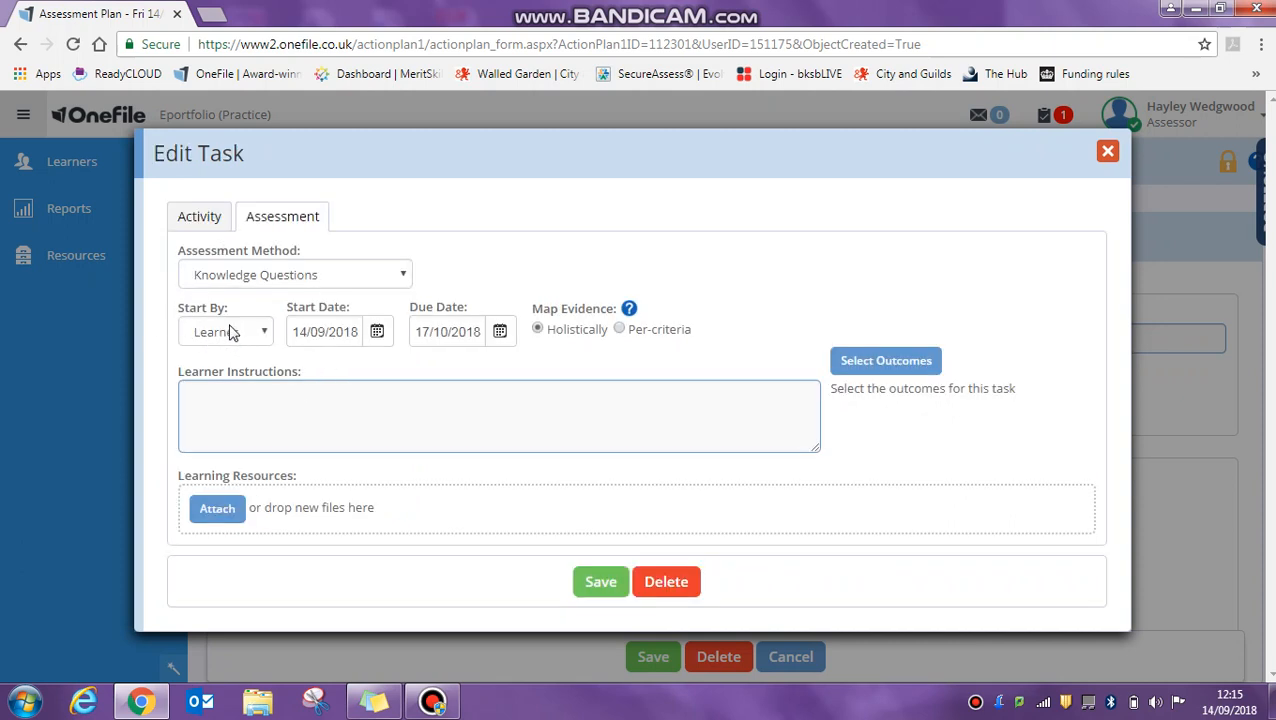
left_click(328, 280)
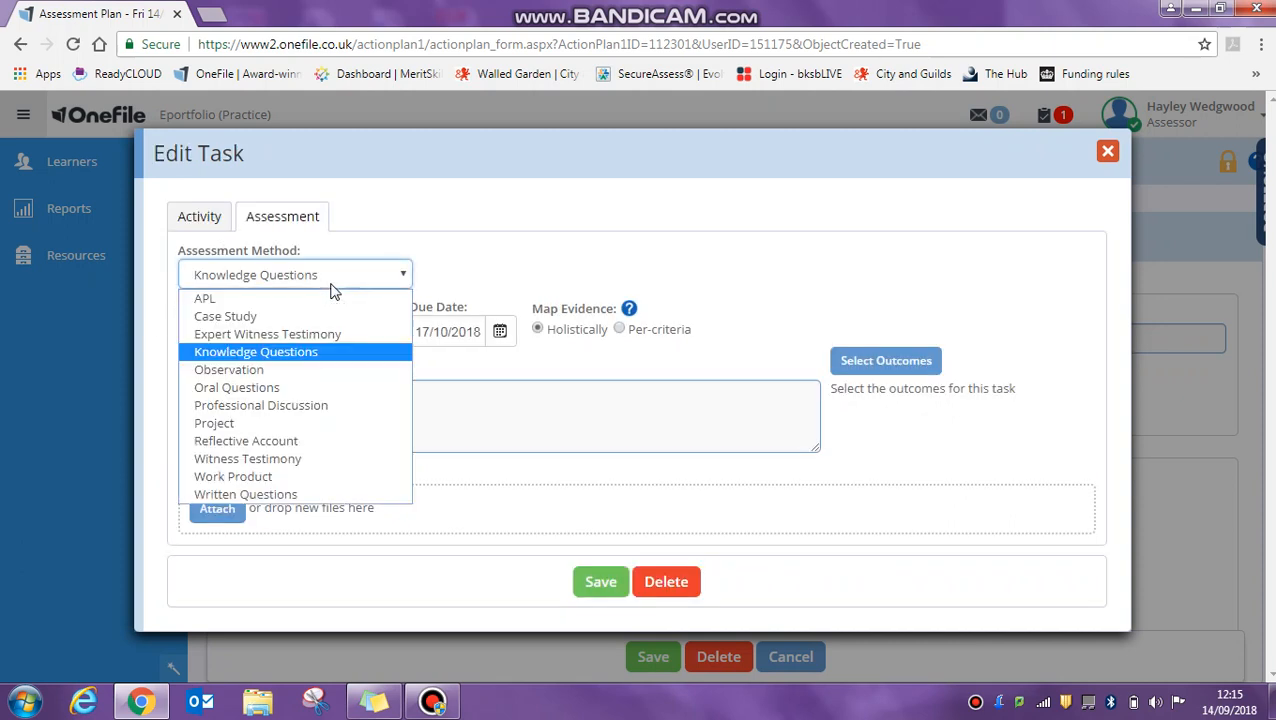
left_click(325, 317)
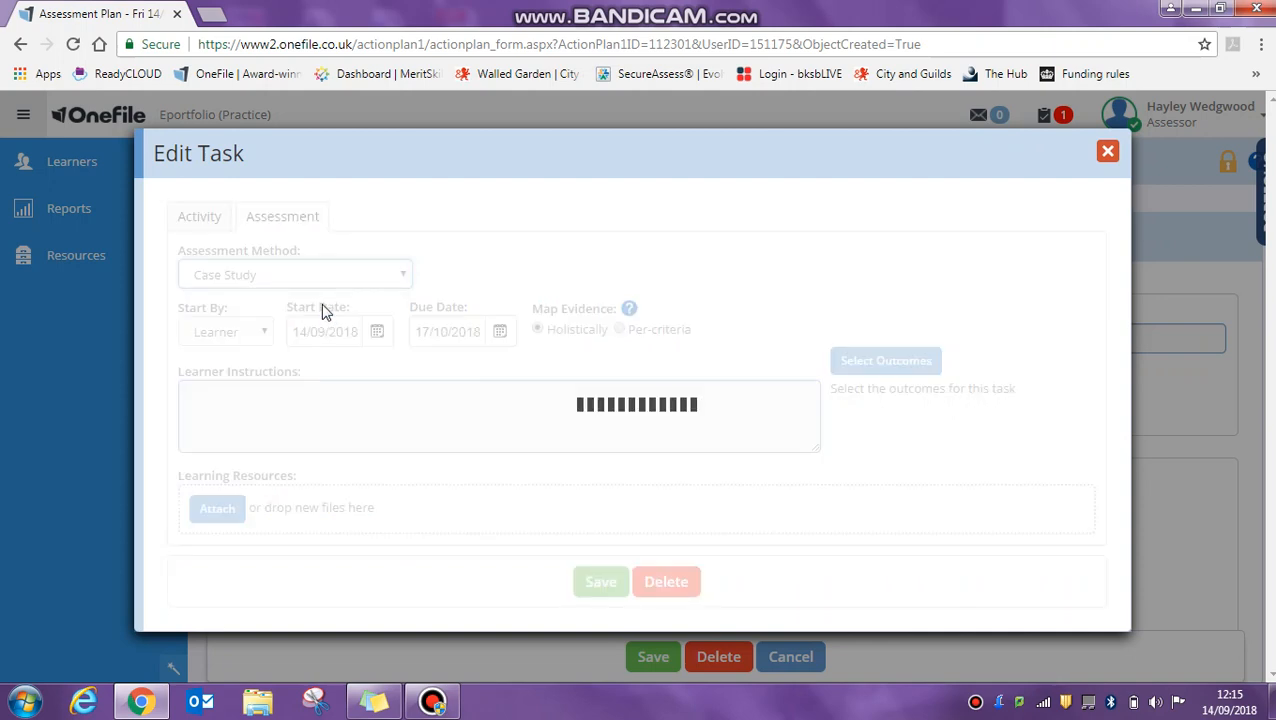
left_click(238, 337)
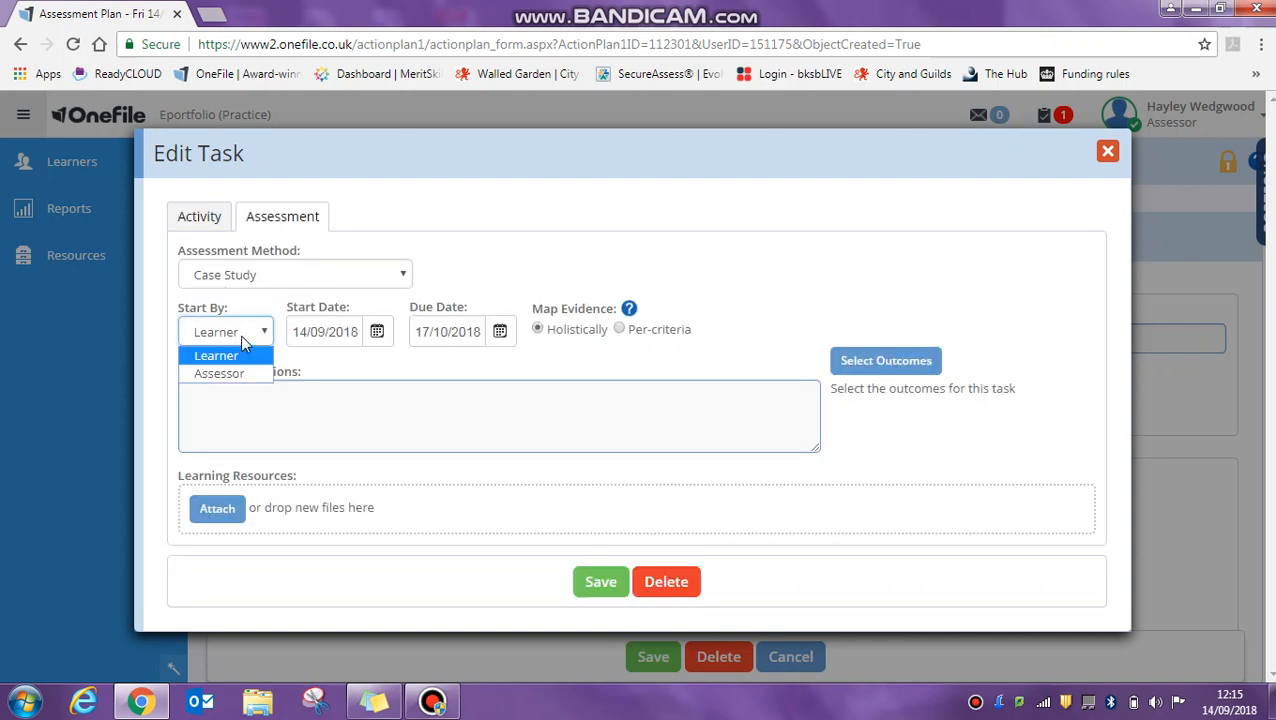
left_click(240, 335)
left_click(240, 335)
left_click(240, 373)
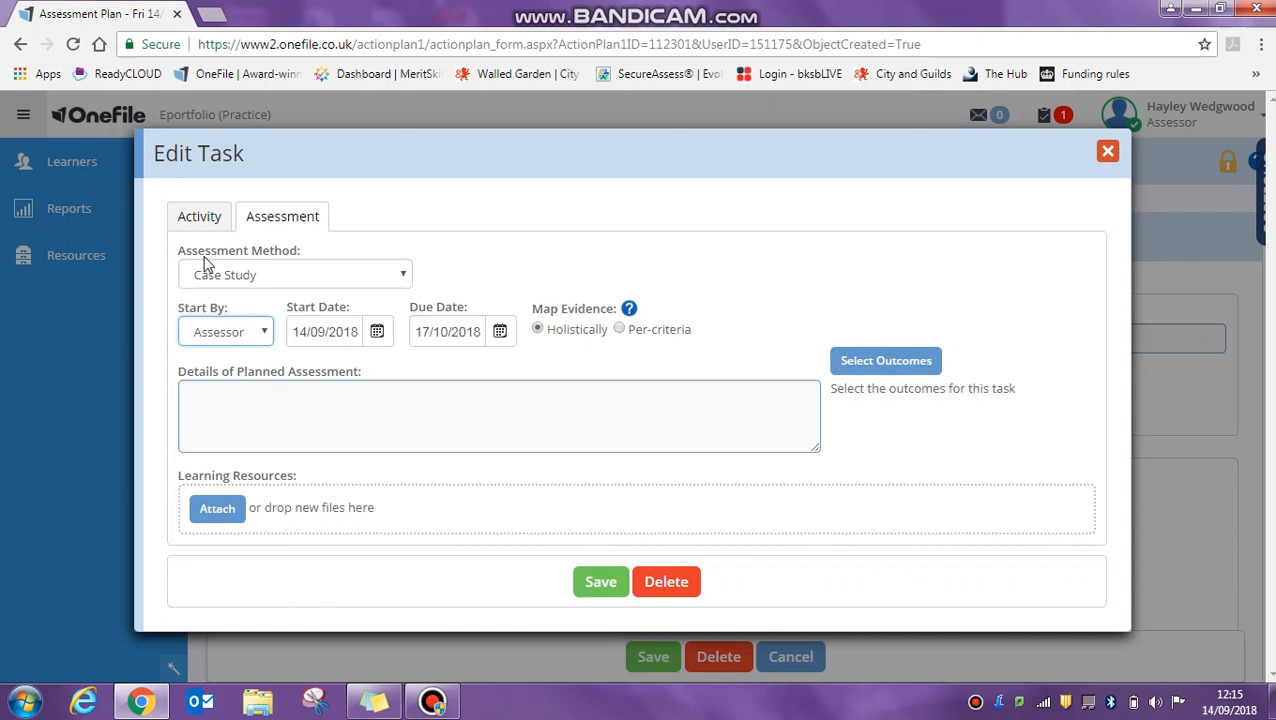
left_click(312, 280)
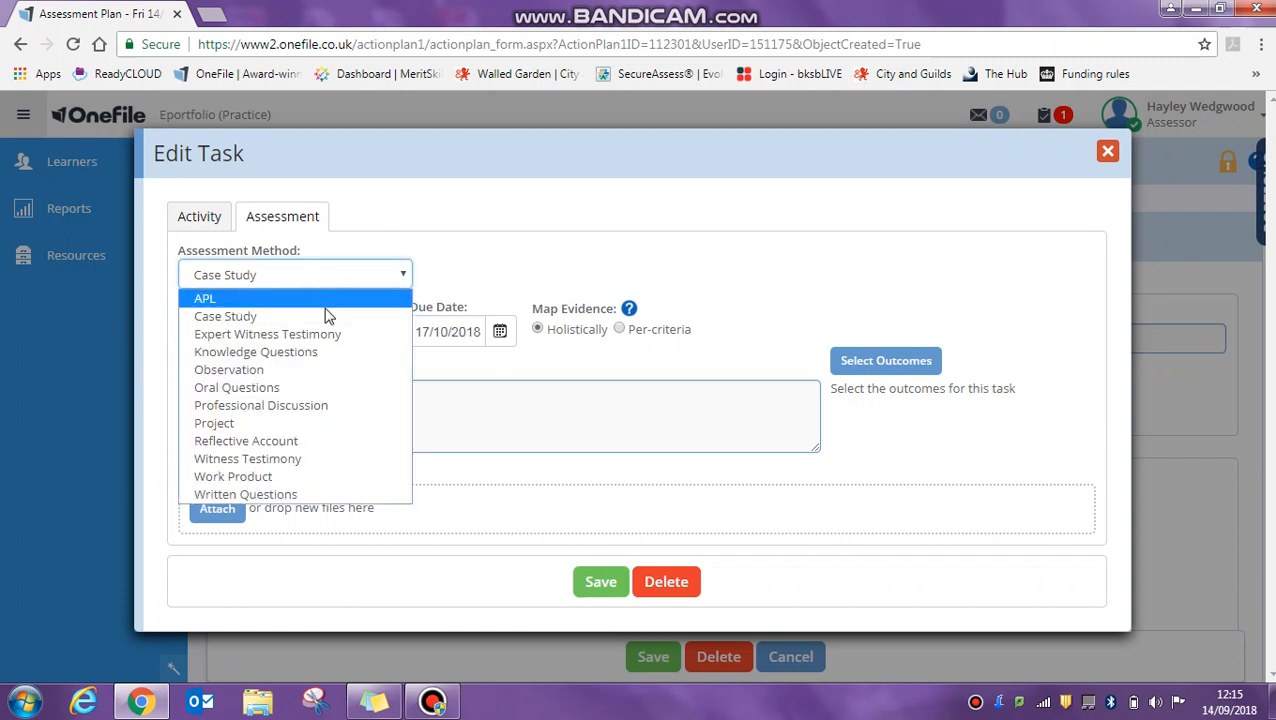
left_click(334, 410)
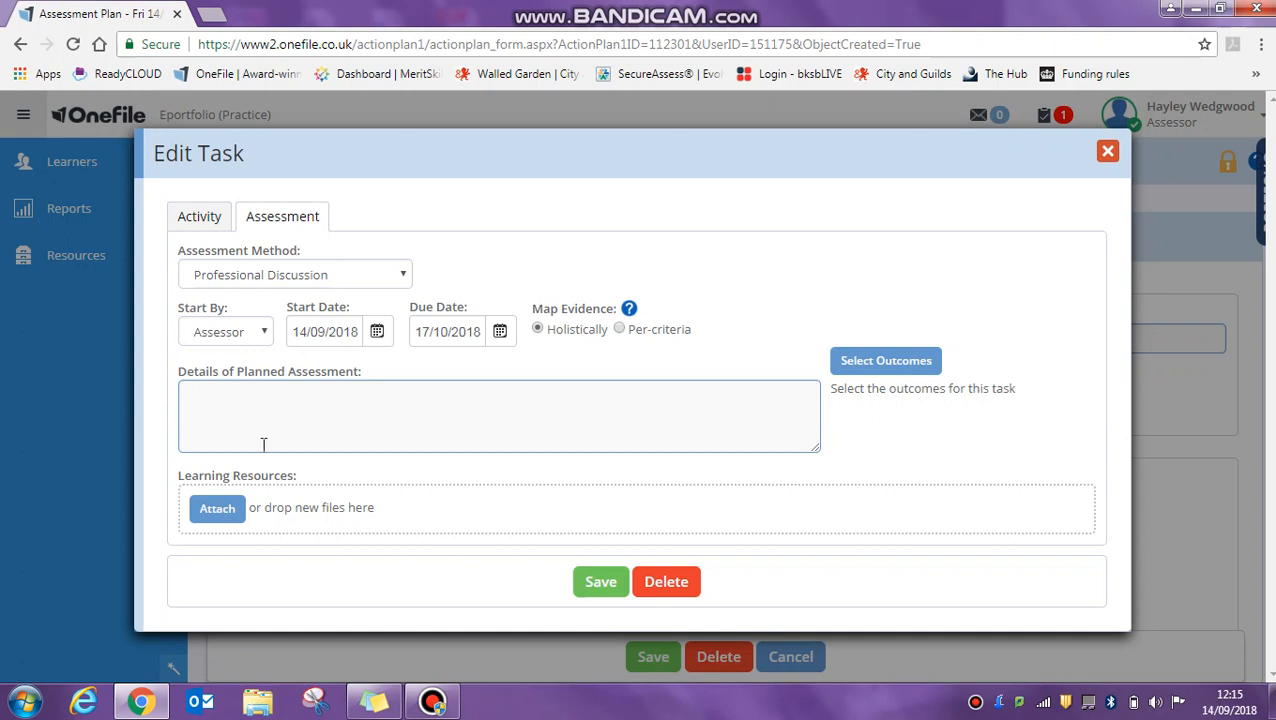
left_click(313, 283)
left_click(322, 371)
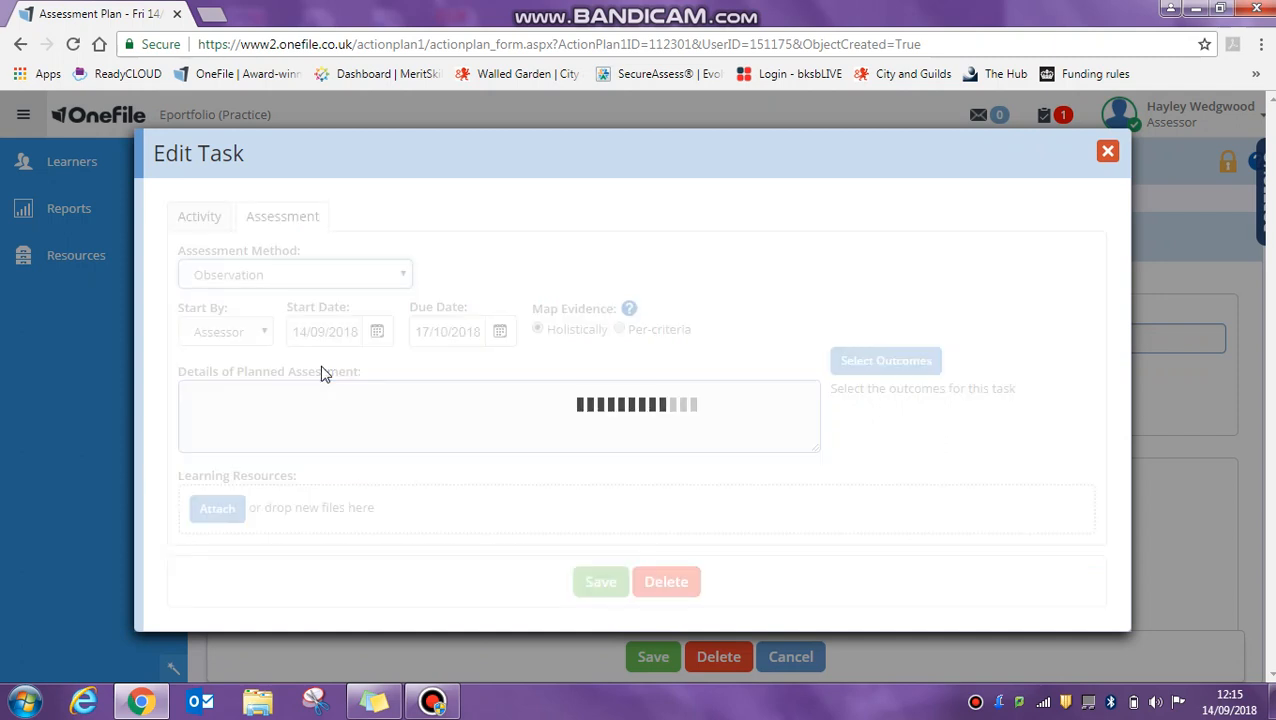
left_click(259, 334)
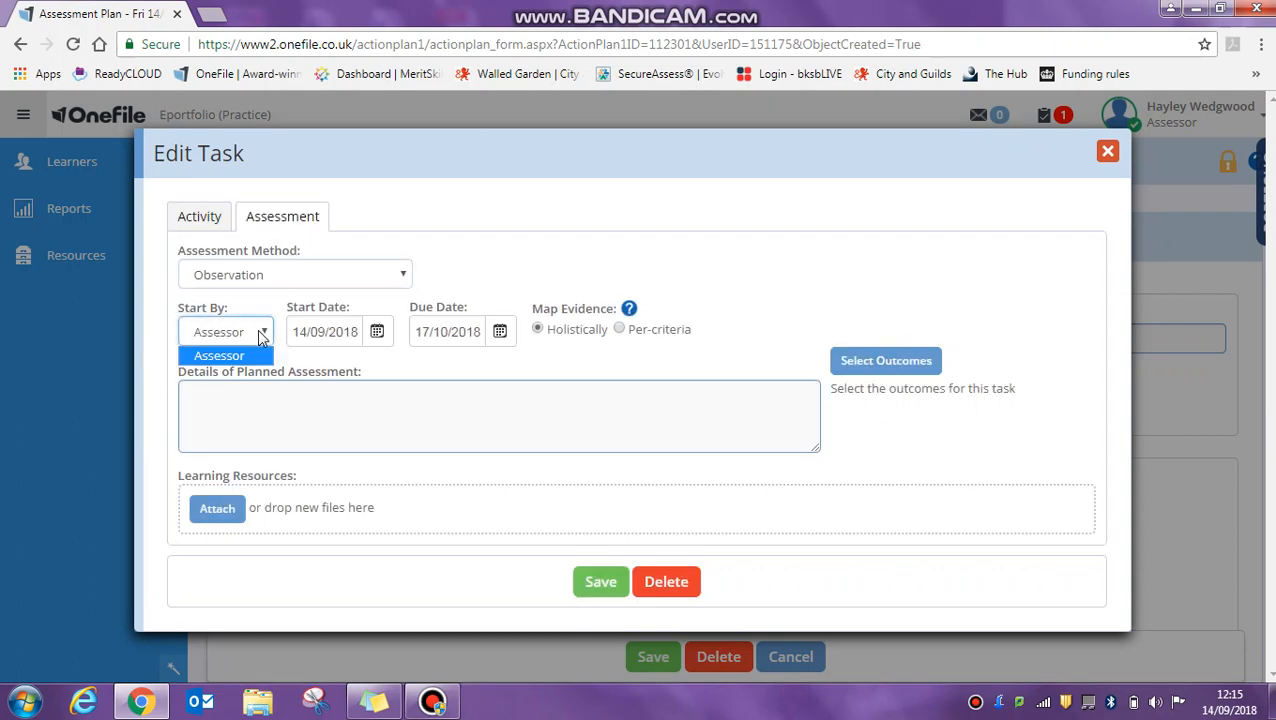
left_click(259, 336)
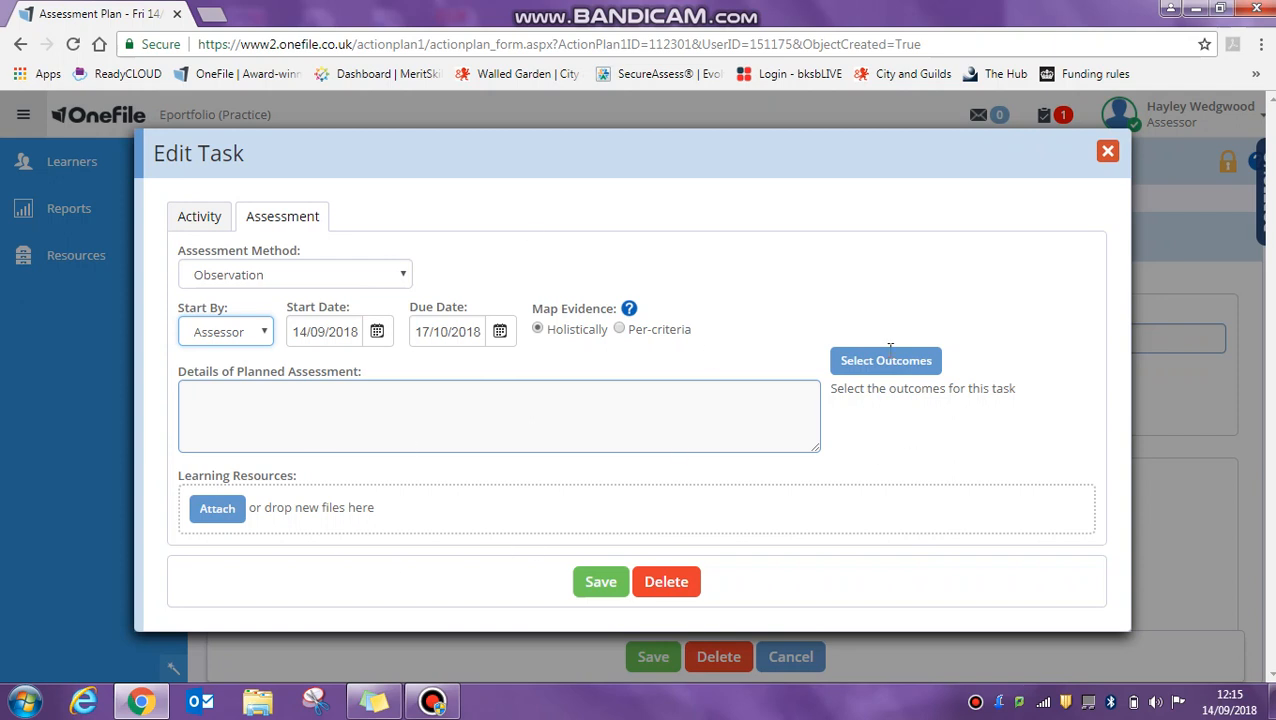
Step: Delete the task being edited from the assessment plan and confirm the deletion
left_click(662, 581)
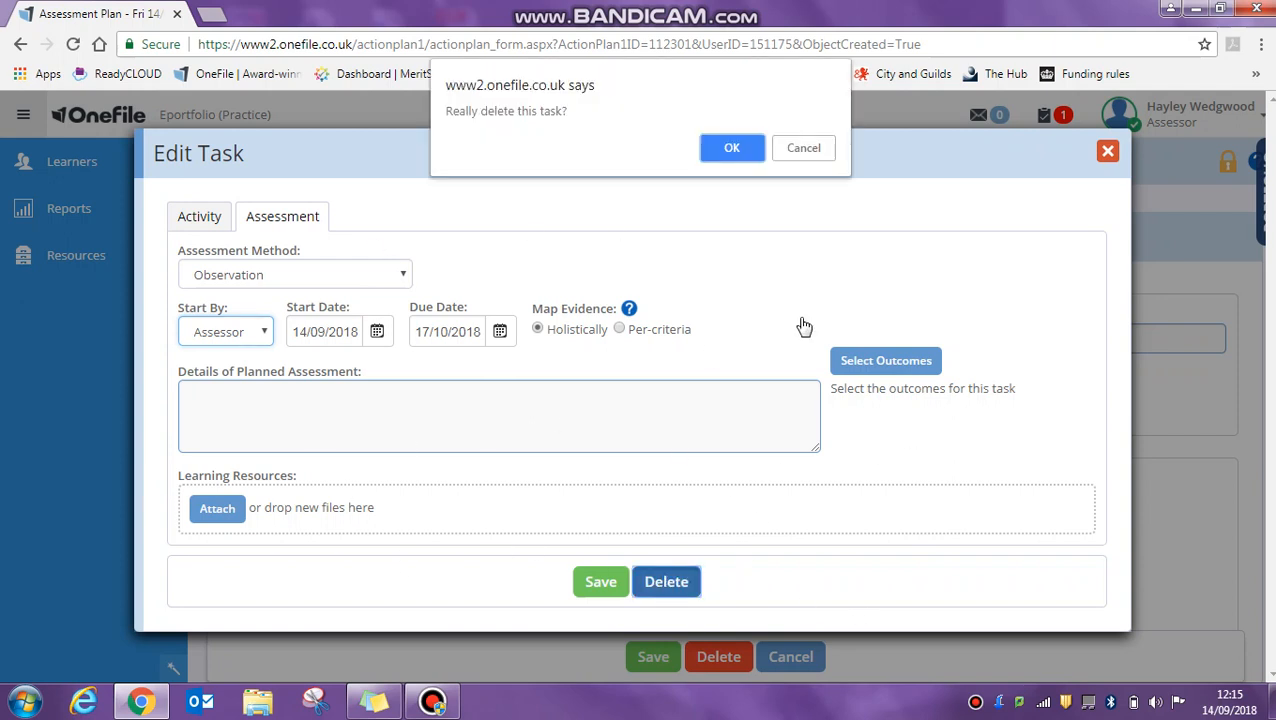
left_click(733, 160)
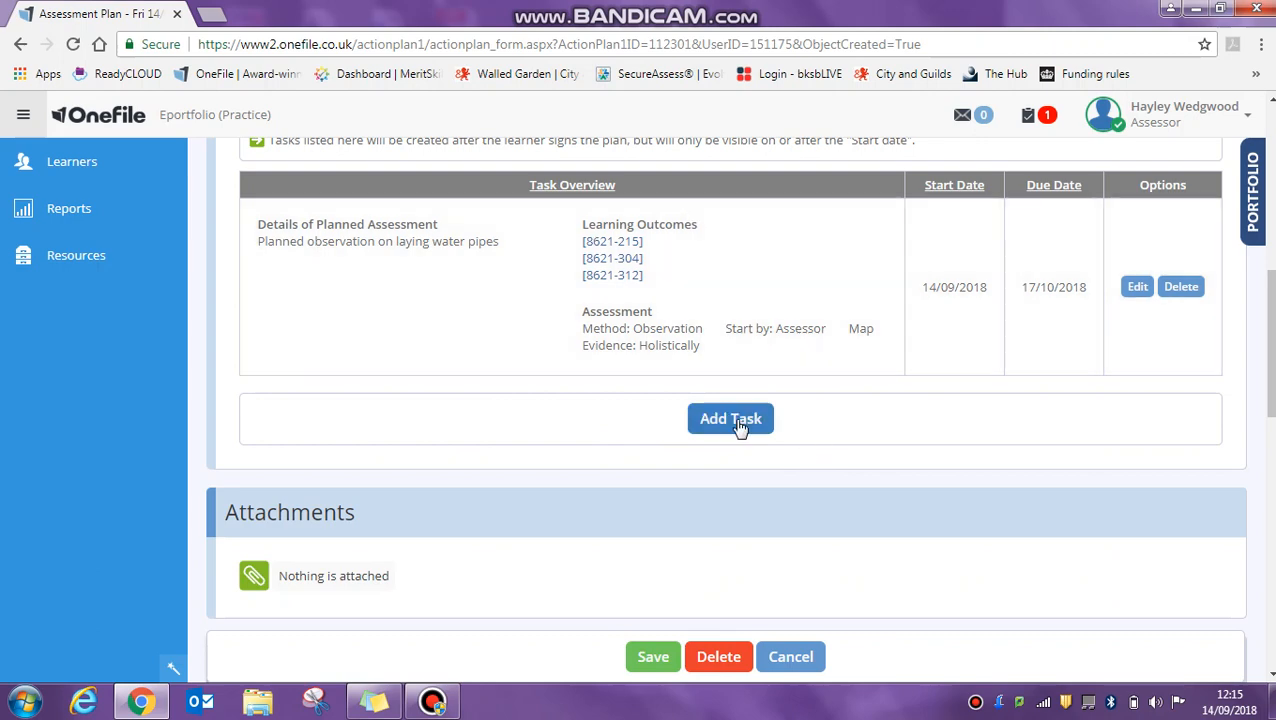
Step: Add a new task to the plan with Knowledge Questions as its assessment method
left_click(735, 424)
left_click(310, 276)
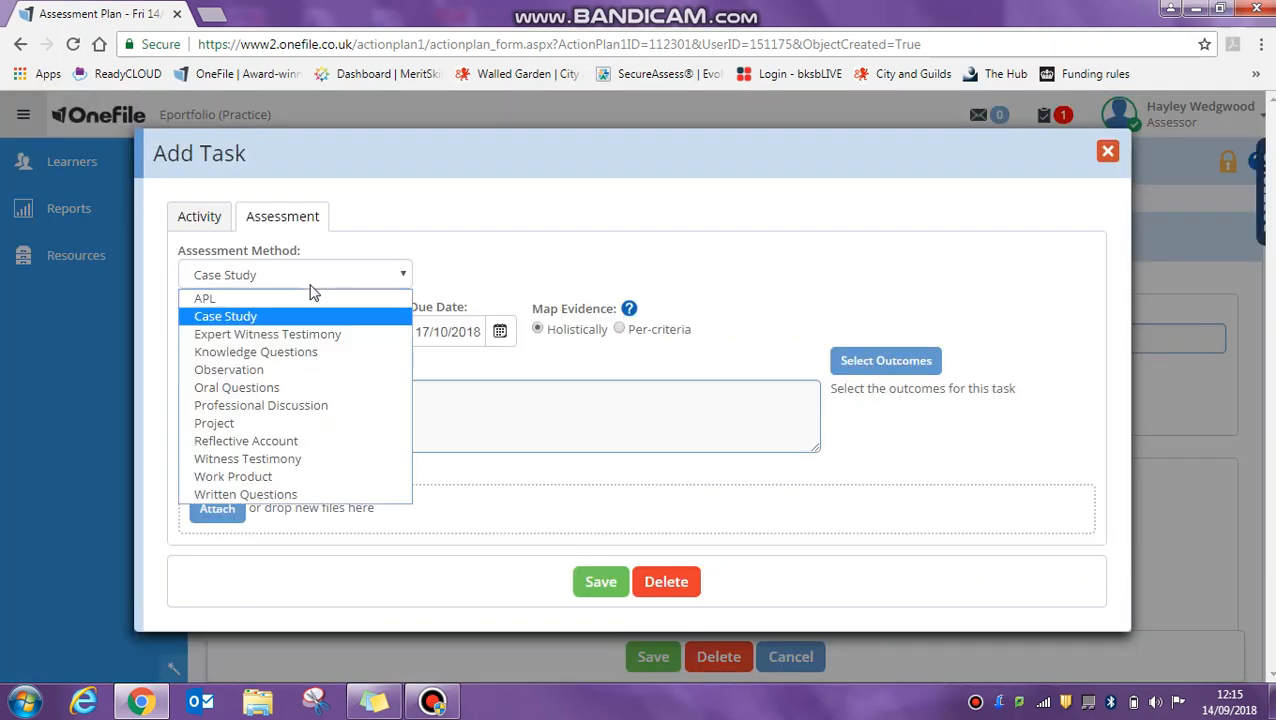
left_click(310, 356)
Step: Fill in the knowledge questions task's learner instructions with "Complete questions banks attached"
left_click(308, 400)
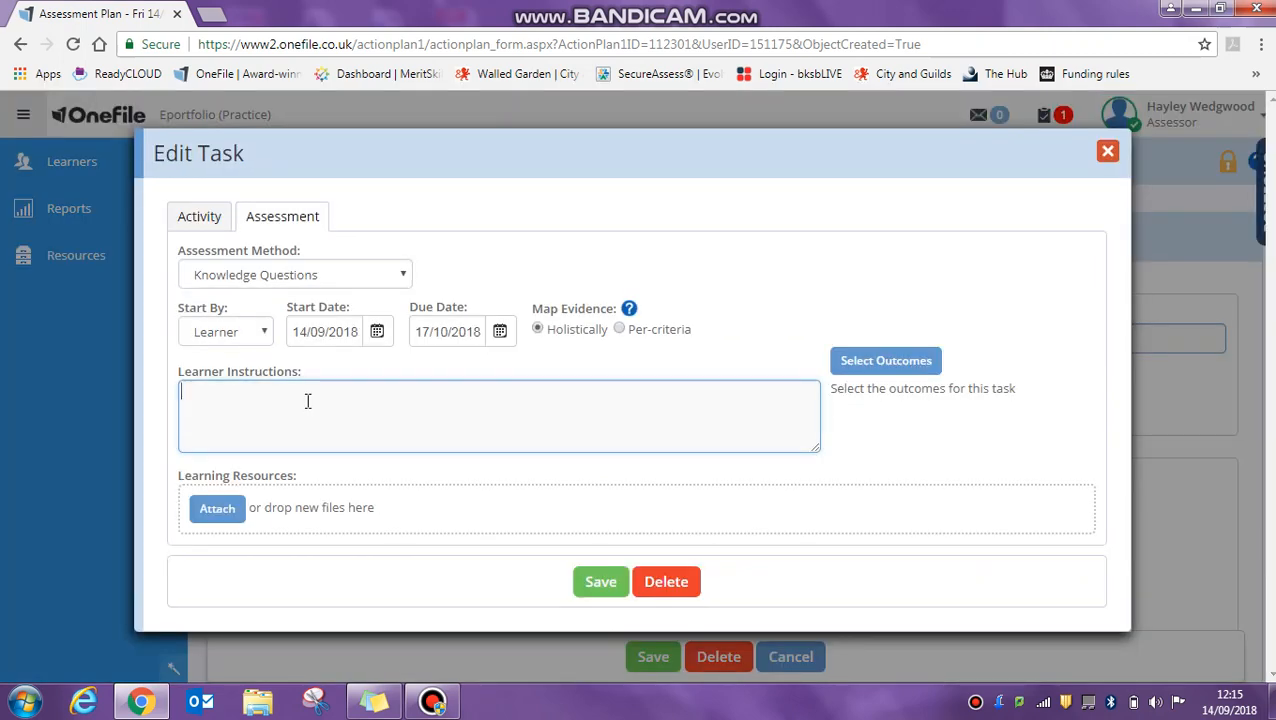
type("Complete ")
type("questions na")
type("bank")
type("s at")
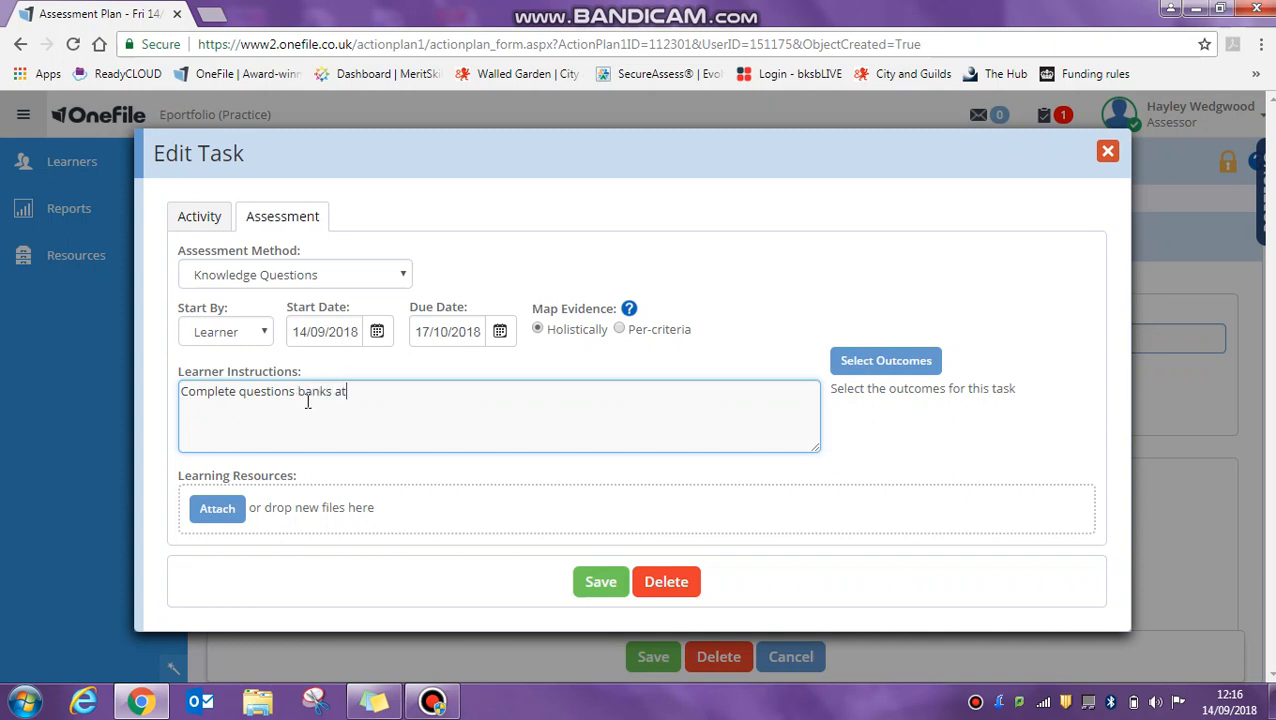
type("tached")
Step: Link the task to the ERR1 Employee Rights and Responsibilities Workbook unit and save the task
left_click(876, 365)
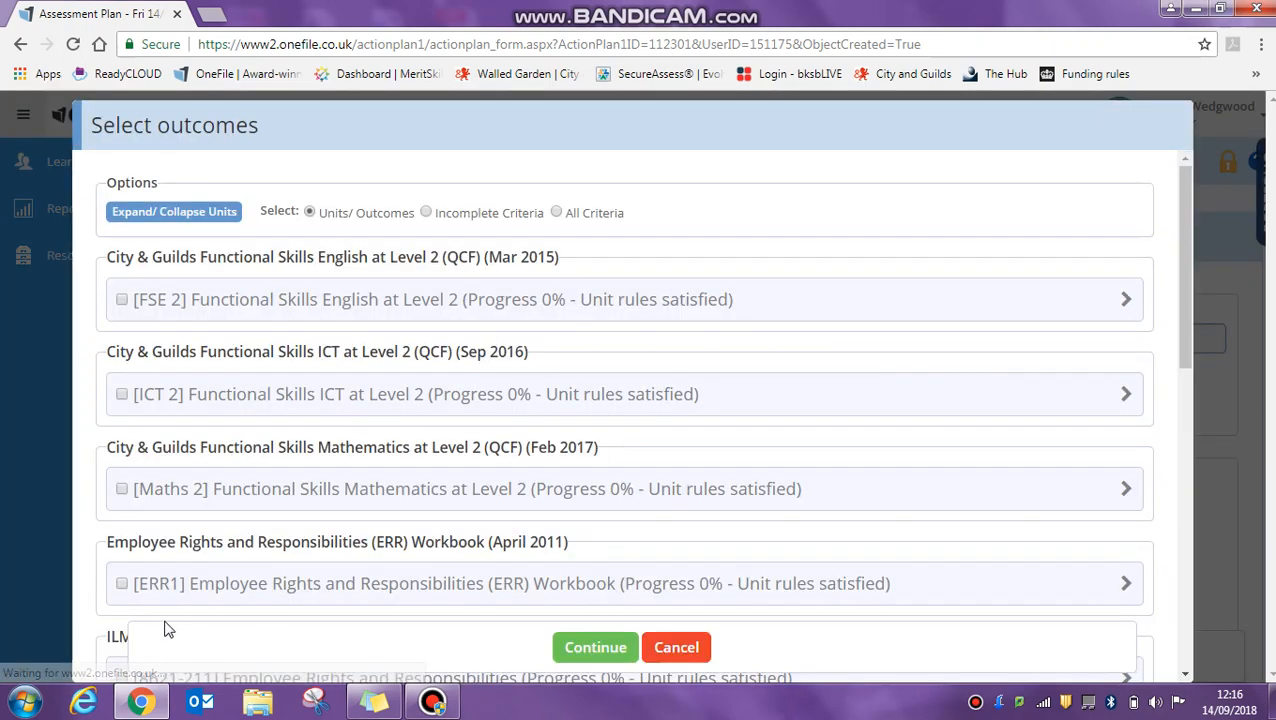
left_click(122, 586)
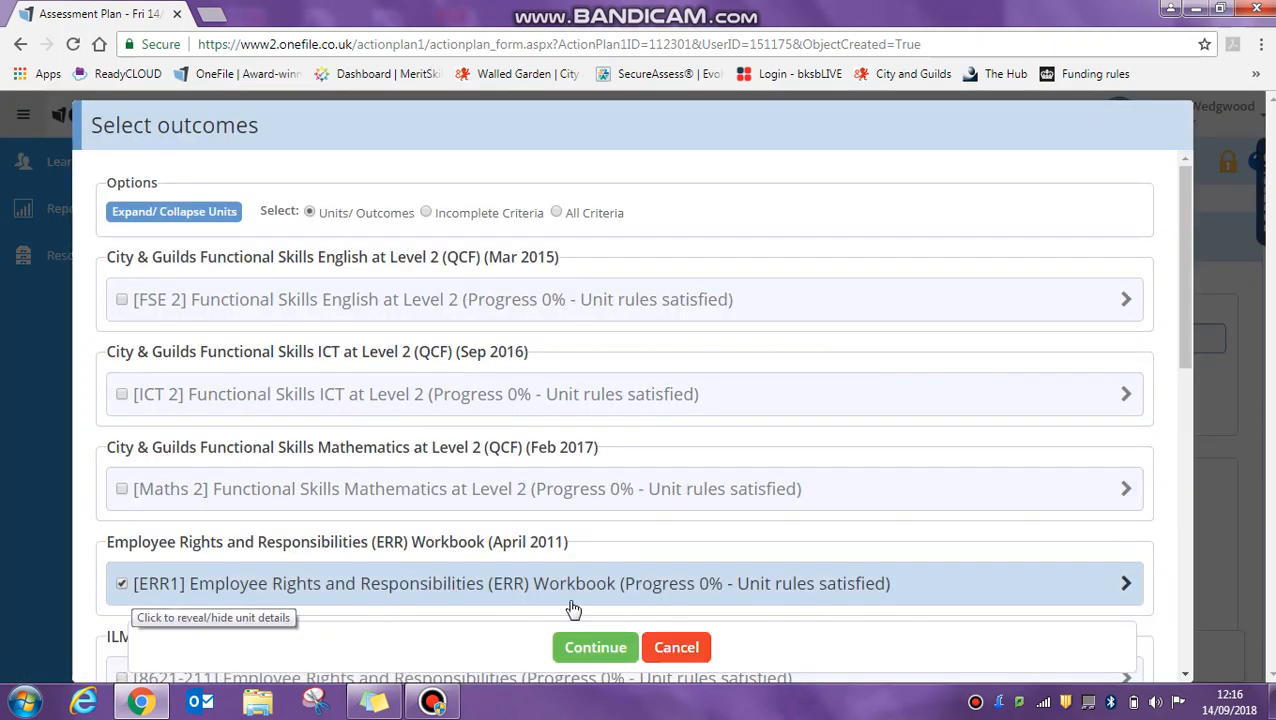
left_click(598, 648)
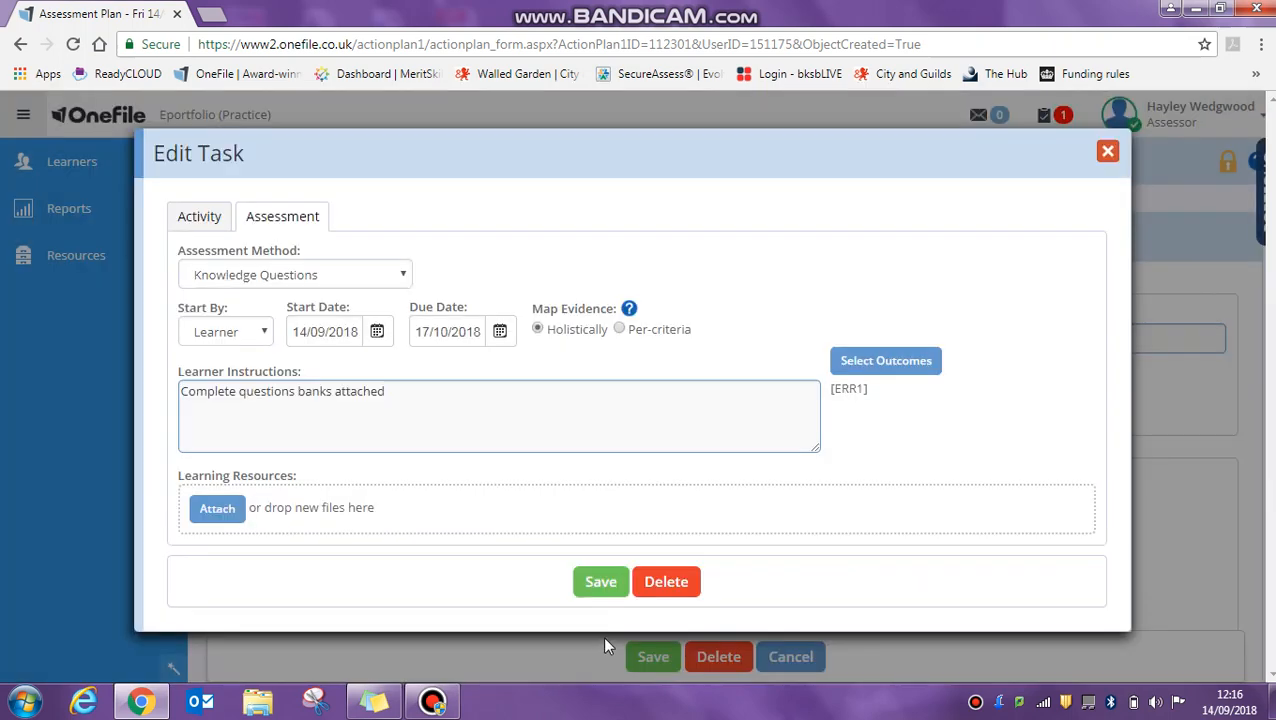
left_click(603, 581)
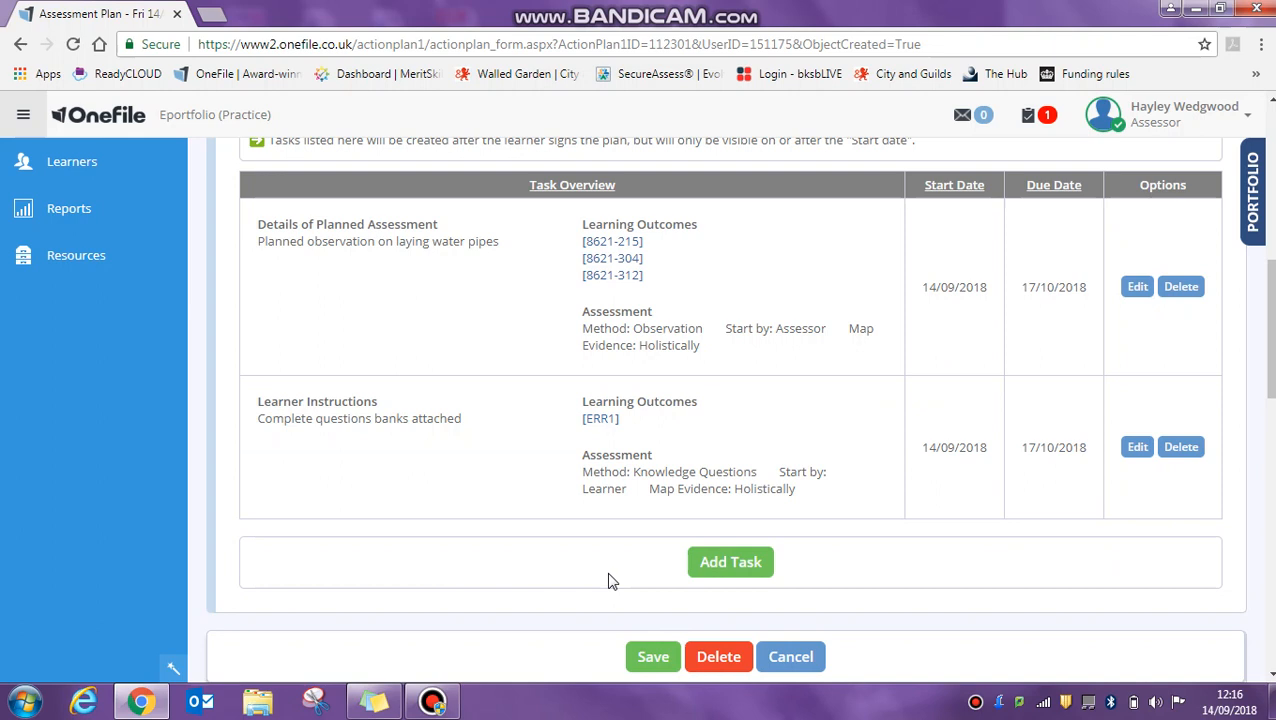
Step: Add a third task with Knowledge Questions as its assessment method and evidence mapped per-criteria
left_click(745, 562)
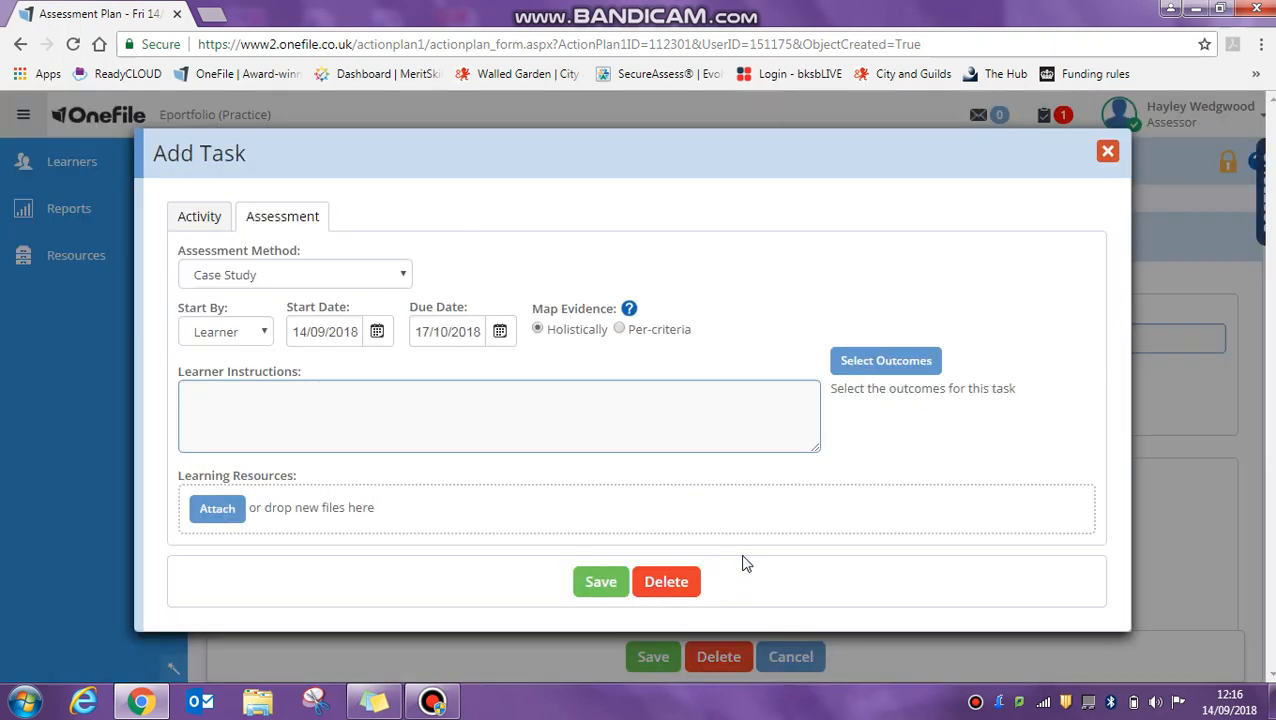
left_click(370, 276)
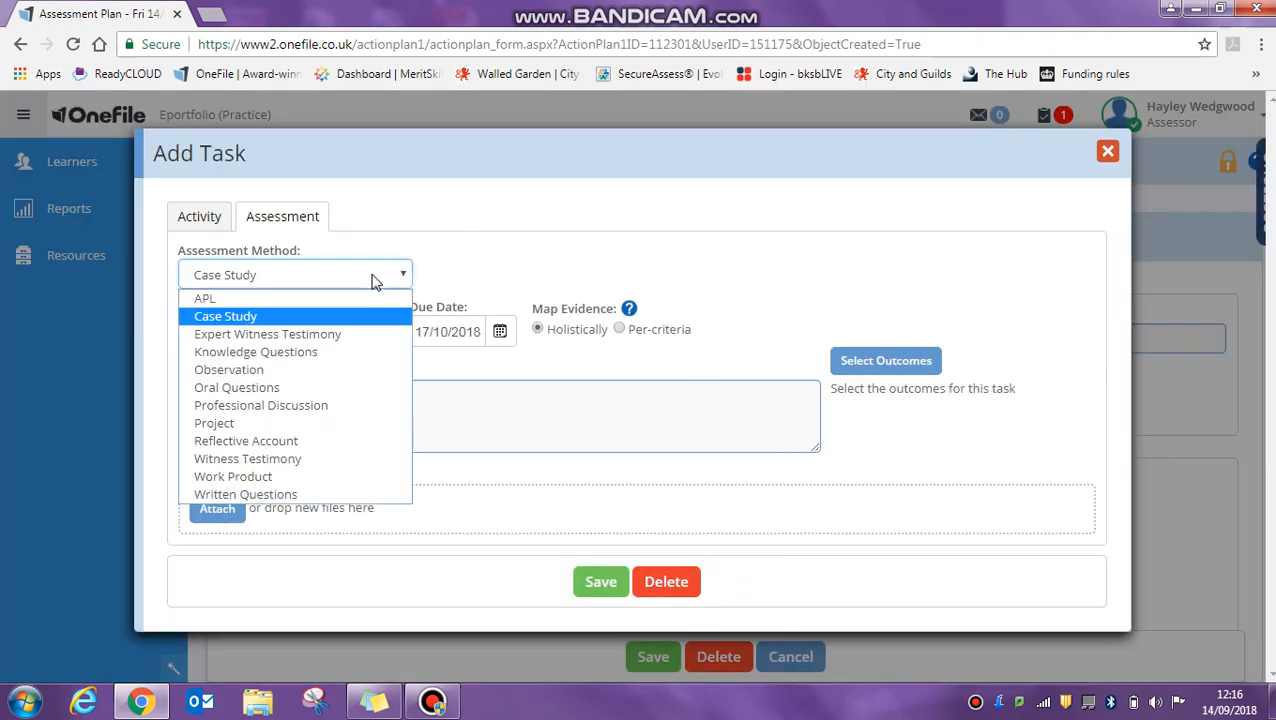
left_click(318, 357)
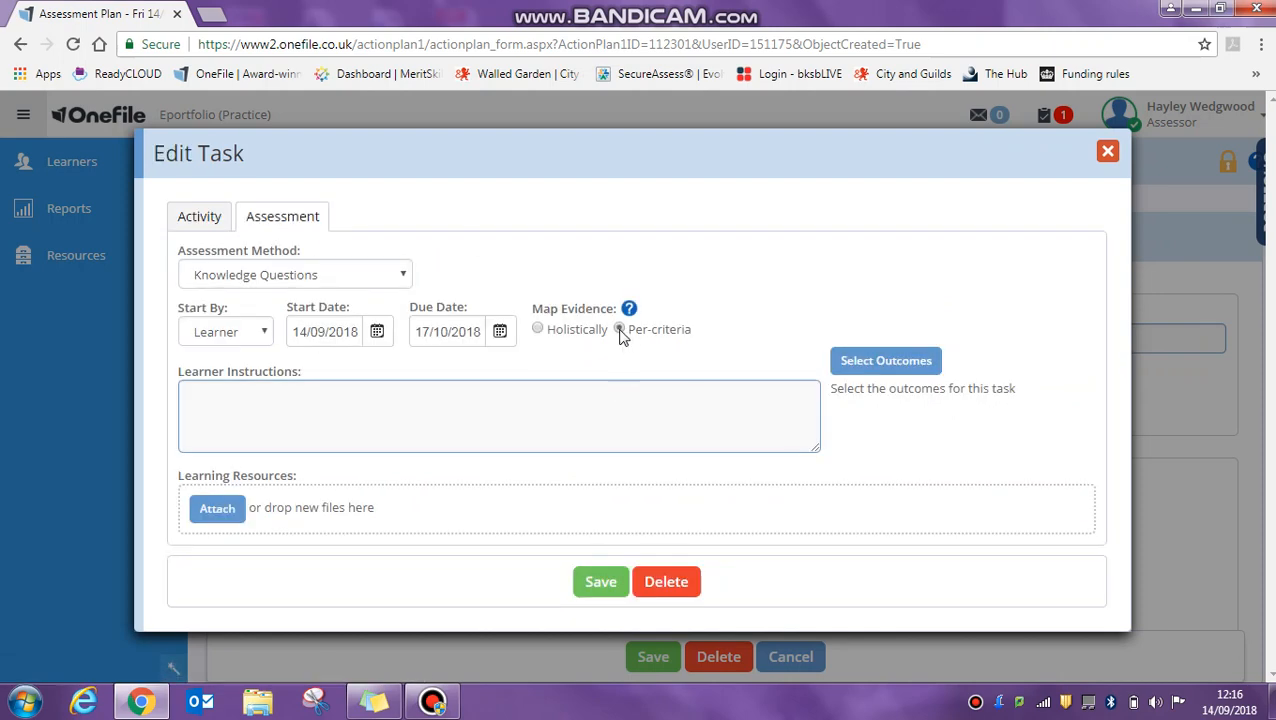
left_click(620, 332)
Step: Show all criteria in the task's outcome selection and expand unit 8621-312 Implement Change
left_click(868, 362)
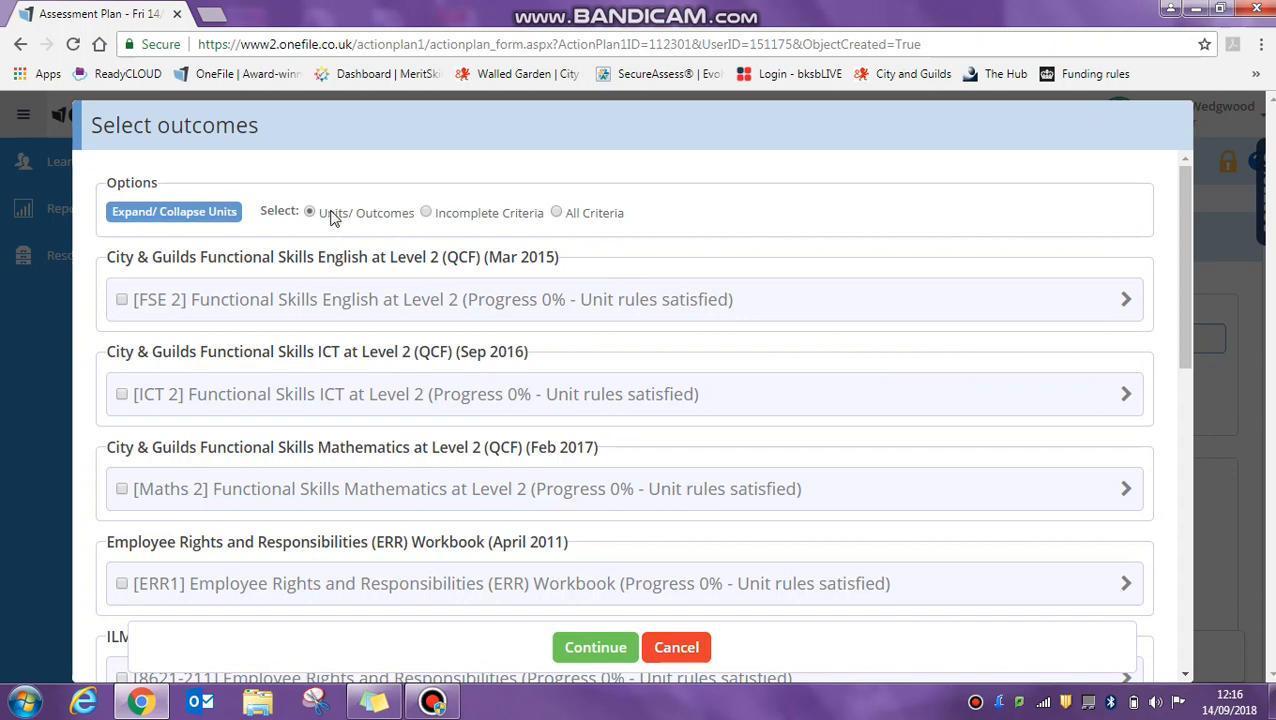
left_click(562, 215)
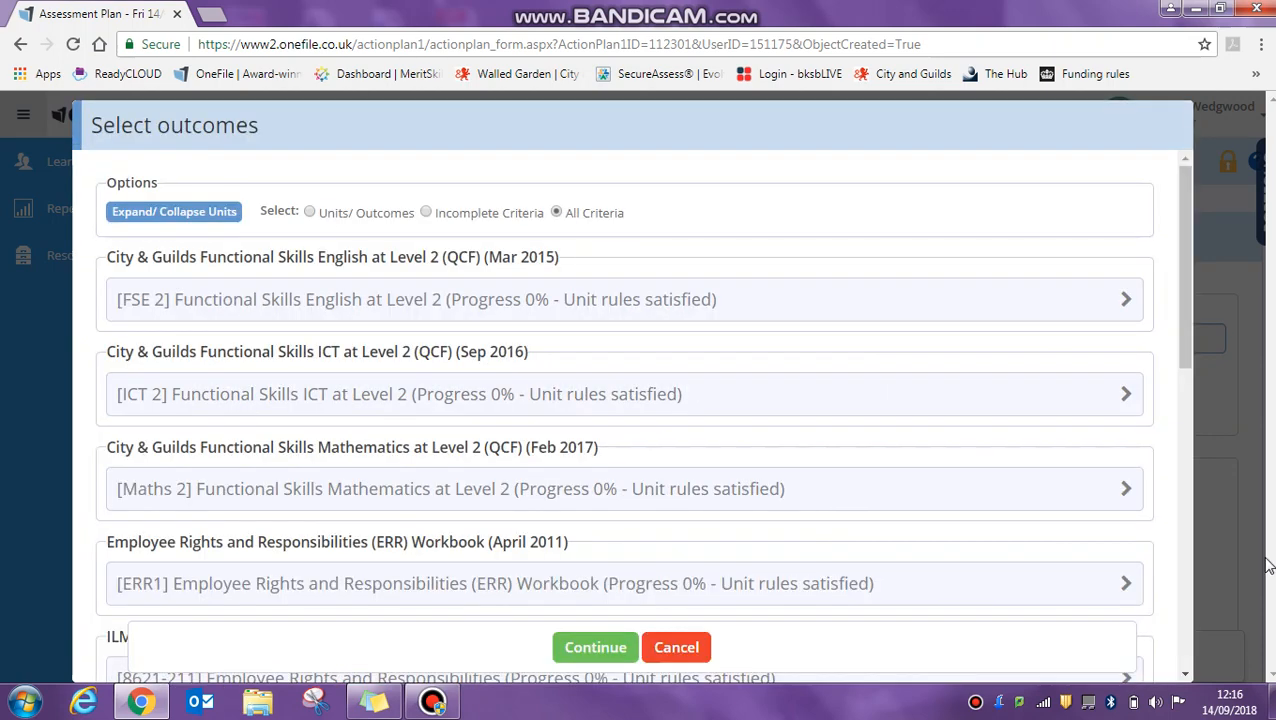
left_click_drag(1182, 316, 1186, 611)
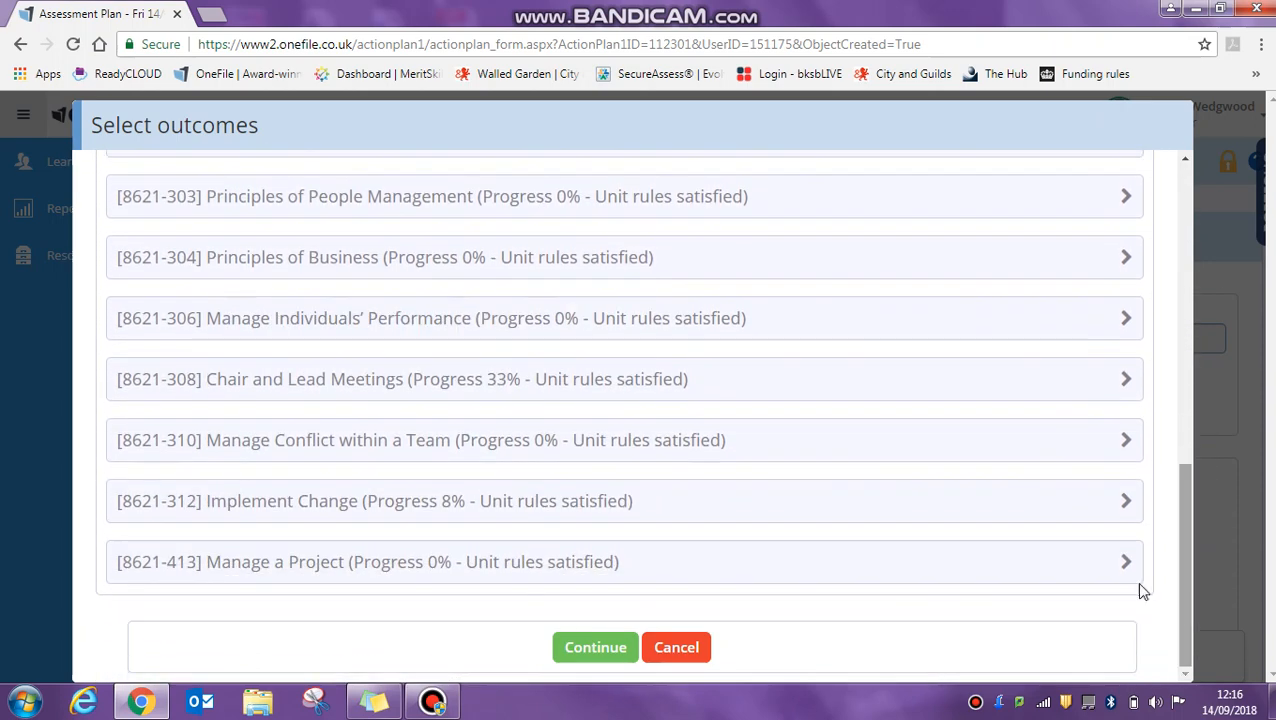
left_click(397, 503)
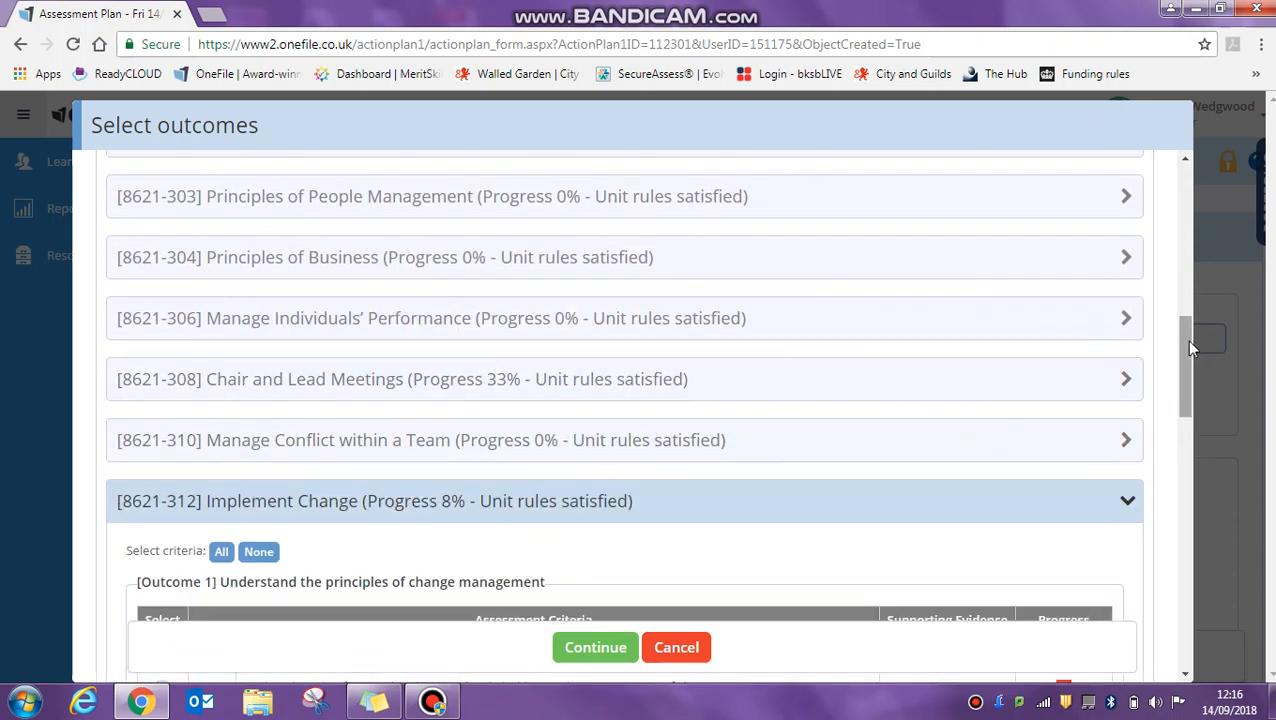
left_click_drag(1182, 345, 1195, 412)
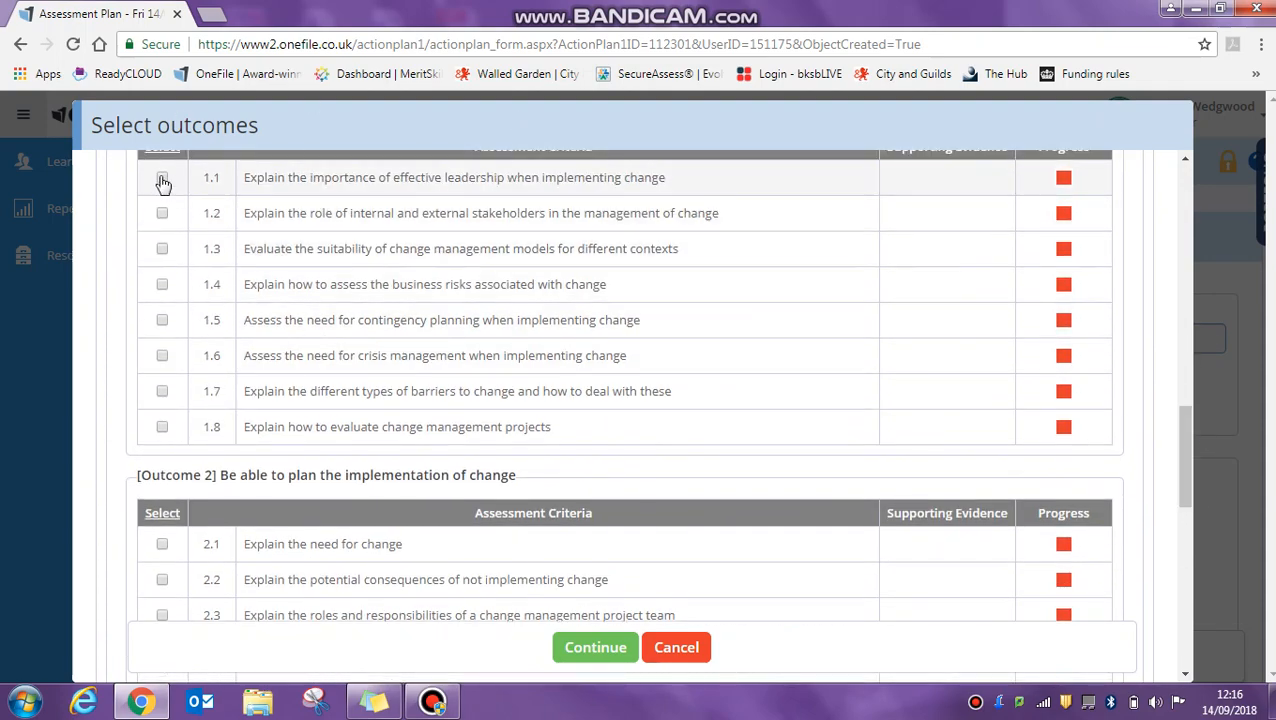
Step: Select criteria 1.1 to 1.8 of Outcome 1 in unit 8621-312 as the task's outcomes
left_click(162, 178)
left_click(162, 213)
left_click(162, 248)
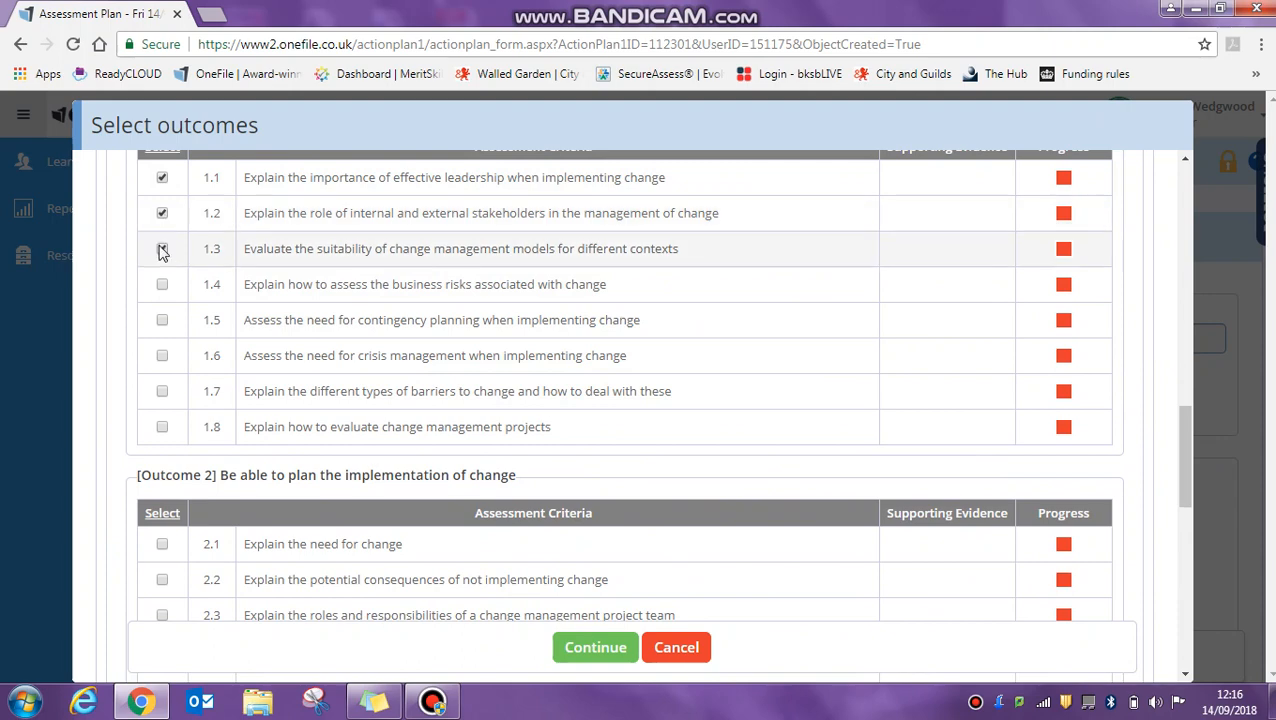
left_click(162, 284)
left_click(162, 320)
left_click(162, 356)
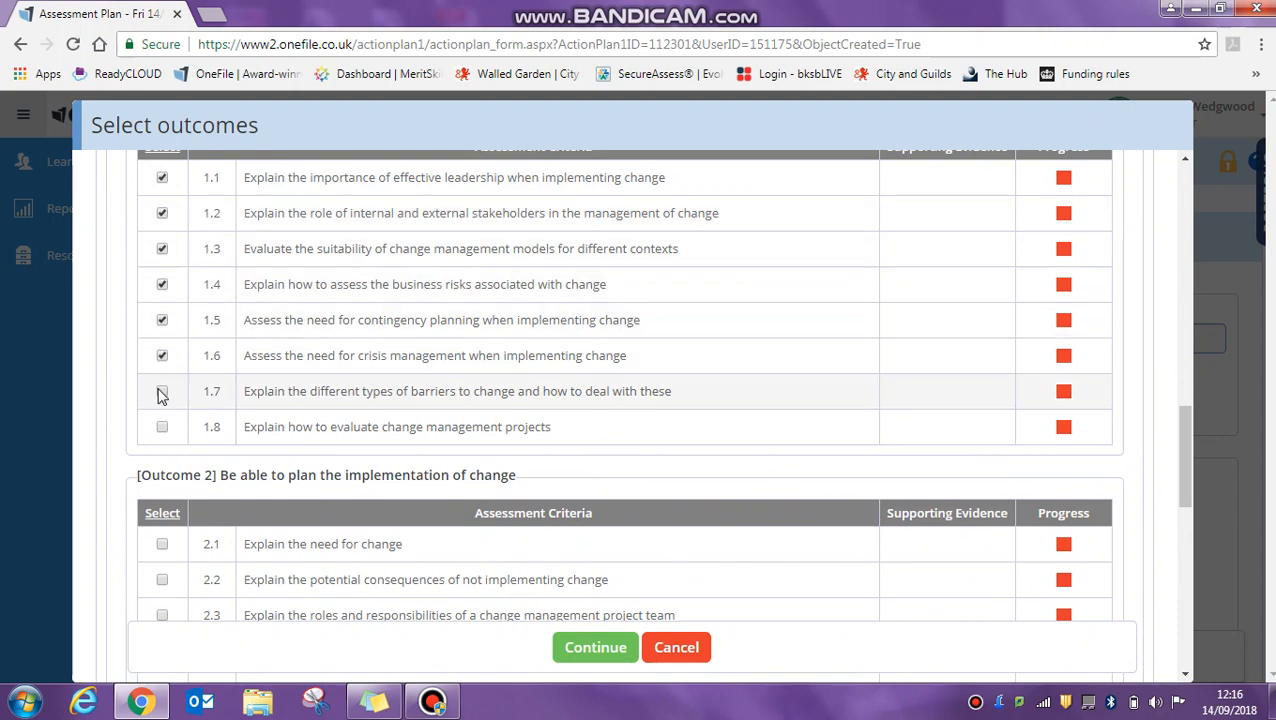
left_click(162, 391)
left_click(162, 427)
left_click(589, 647)
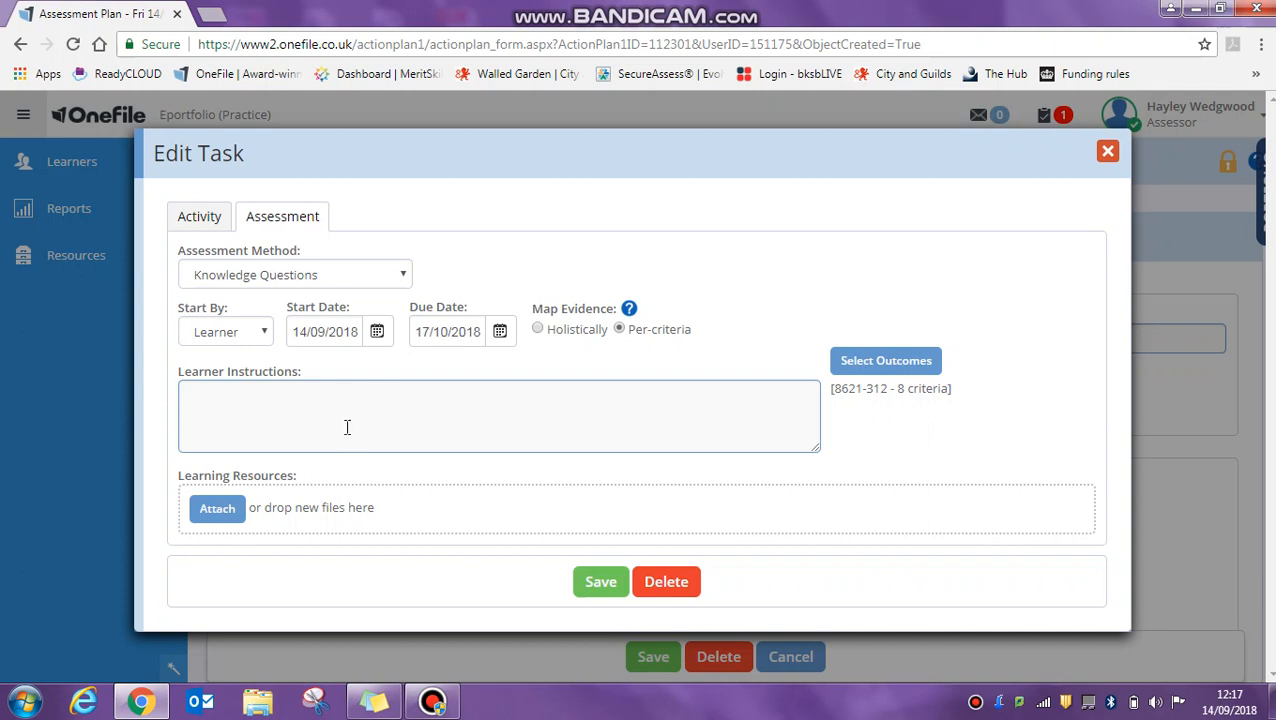
Step: Enter the learner instructions "Answer the following questions:" and save the task
left_click(339, 407)
type("Answer th")
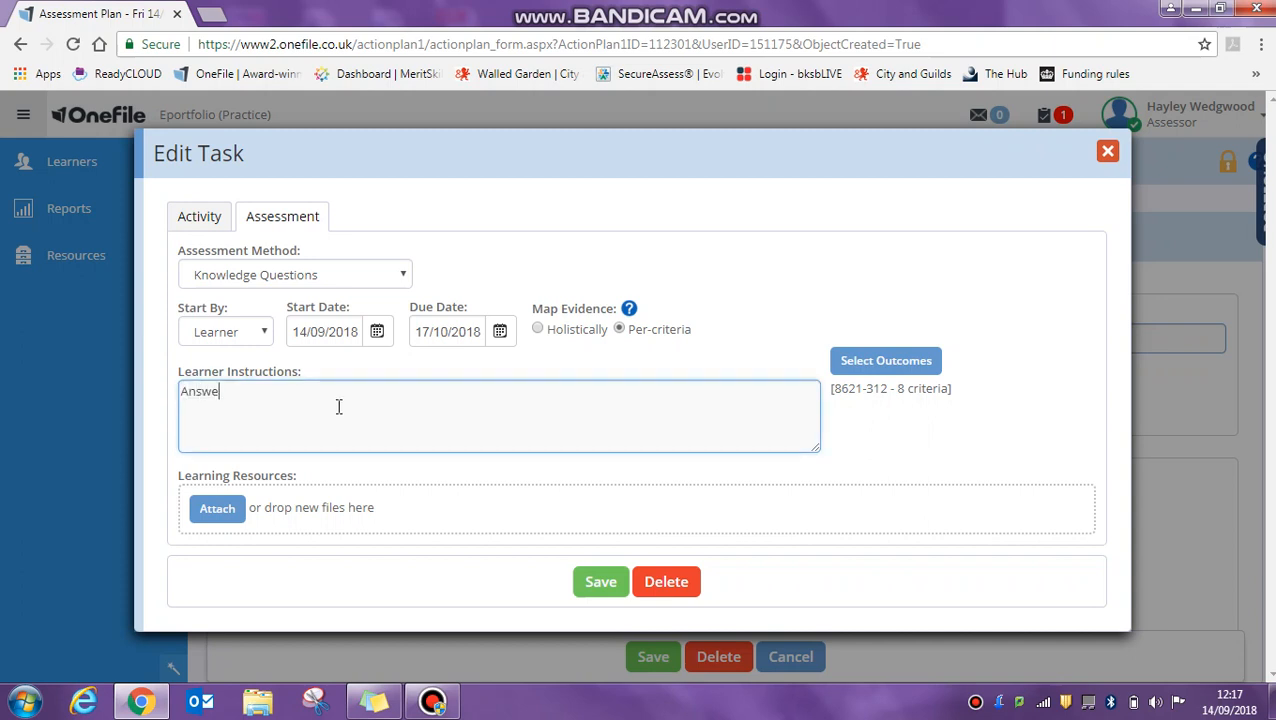
type("e following questions:")
left_click(603, 582)
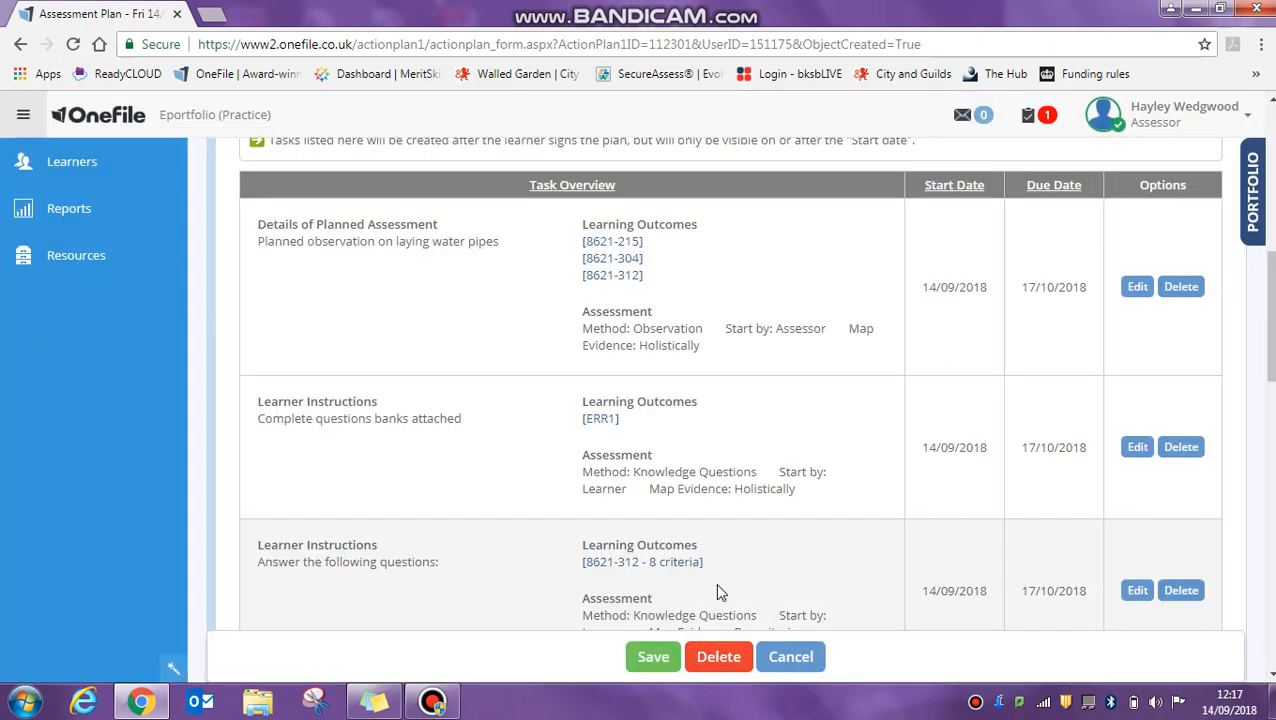
Step: Enter the learner feedback "Great session today, fabulous work completed on questions and reflective logs", correcting the misspelled word "reflective"
scroll(717, 592, "up", 4)
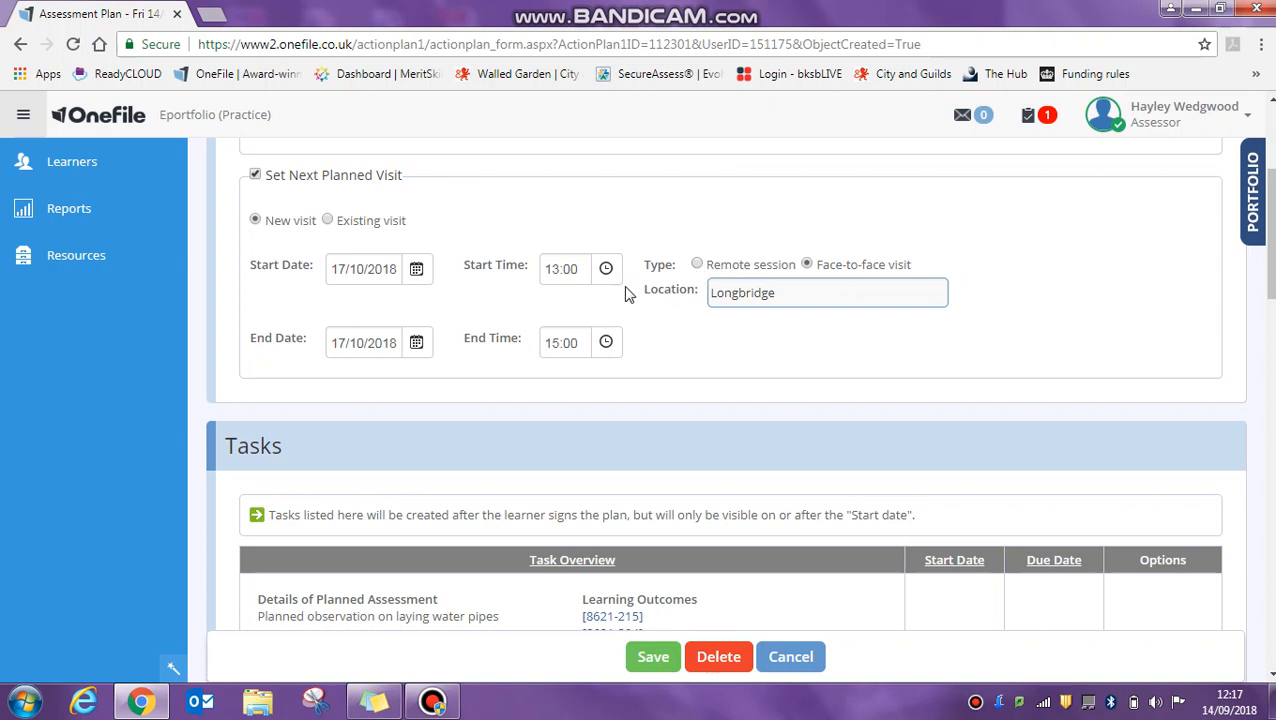
scroll(927, 345, "down", 3)
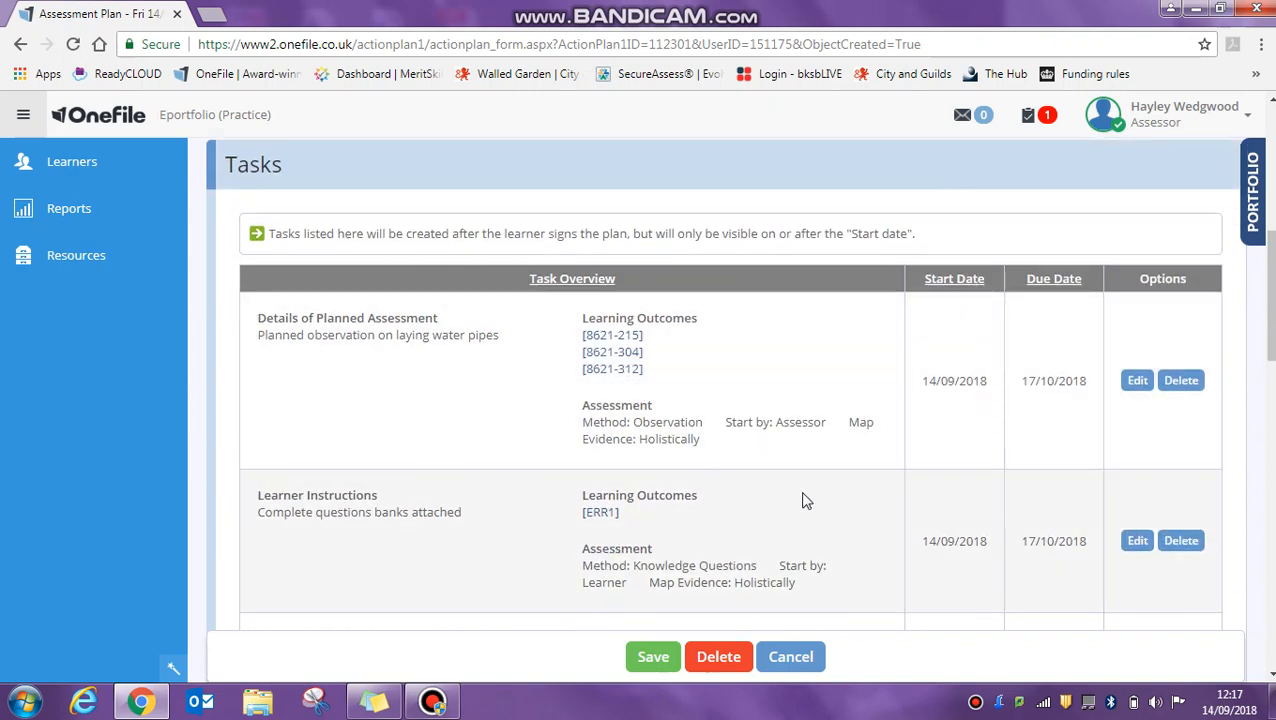
scroll(803, 498, "up", 4)
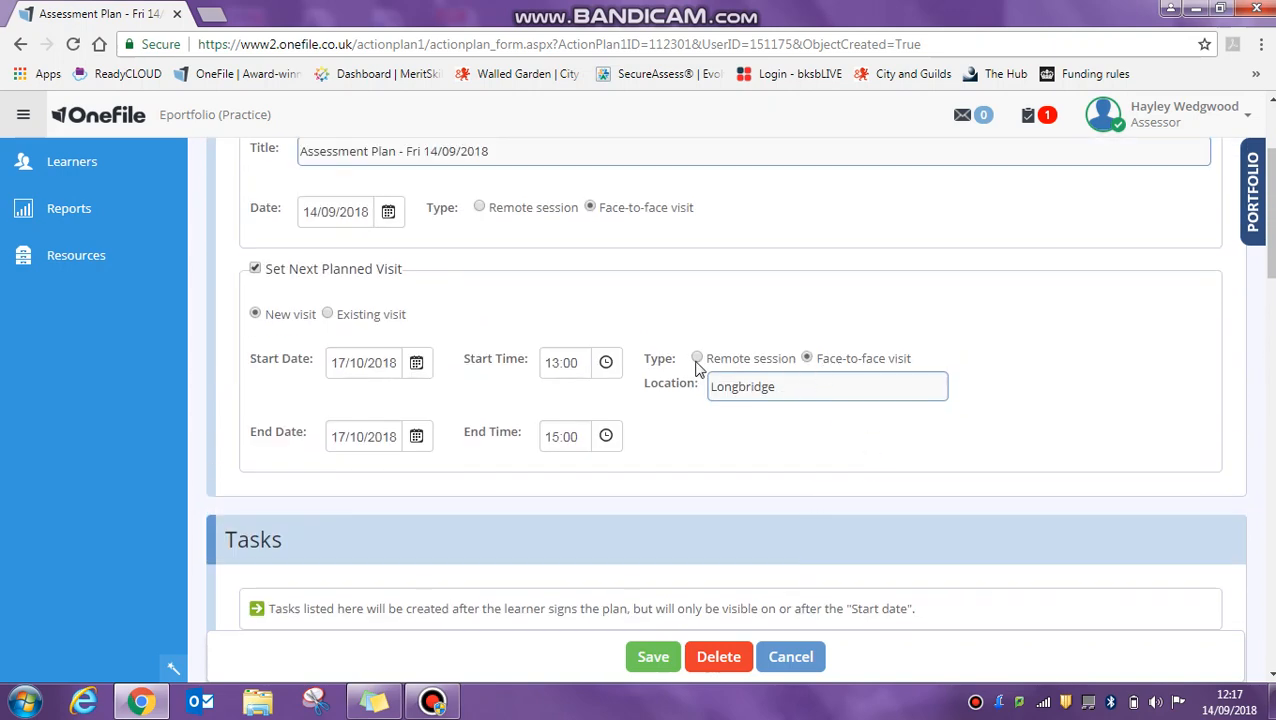
scroll(1118, 425, "down", 8)
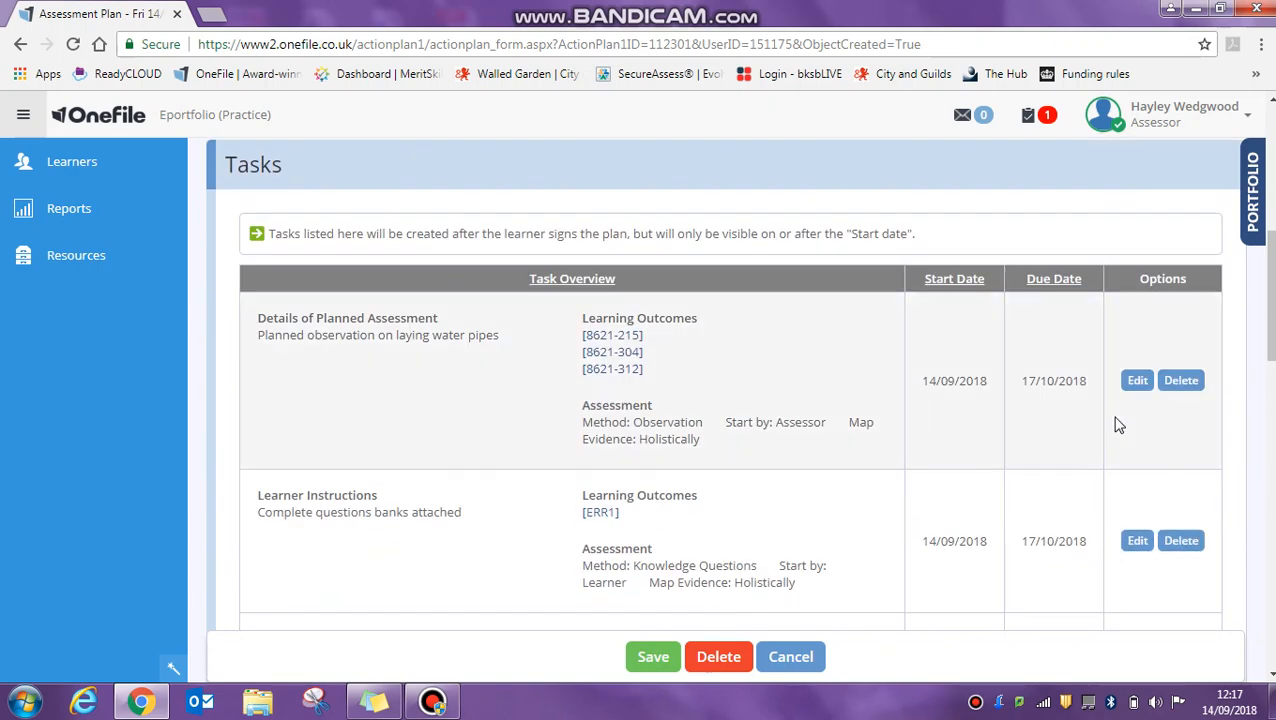
scroll(1118, 425, "down", 5)
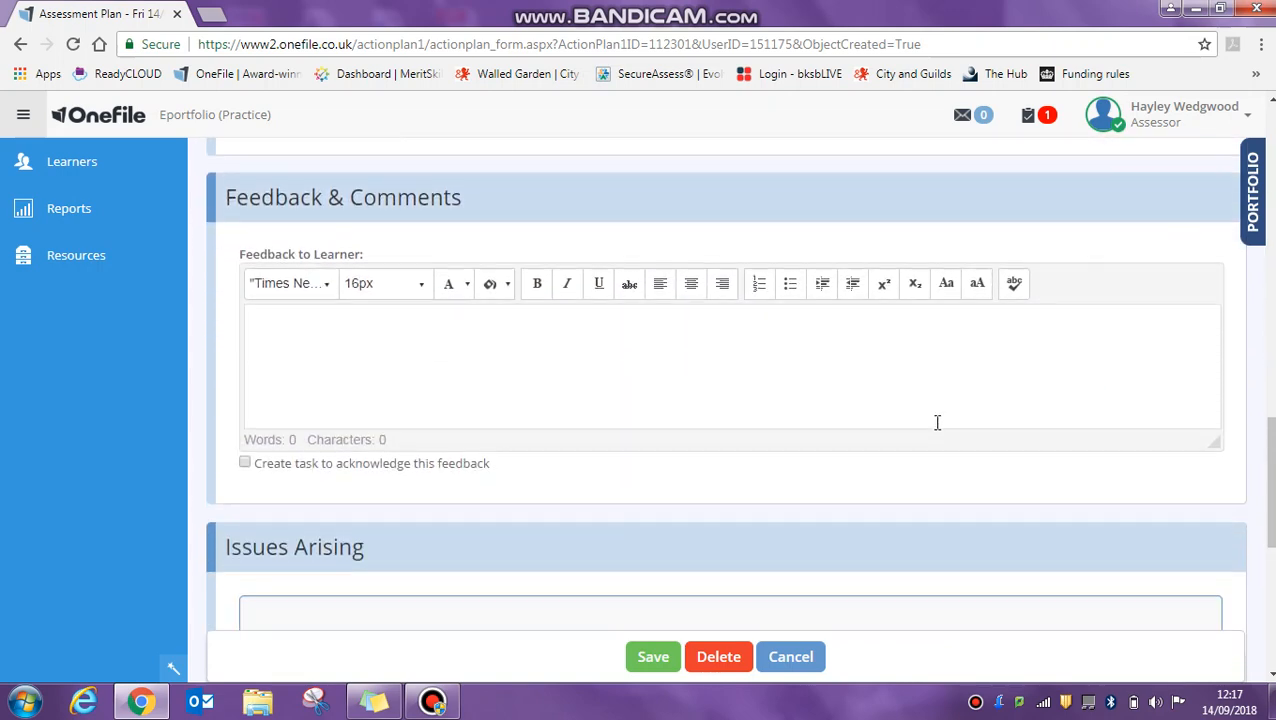
left_click(561, 393)
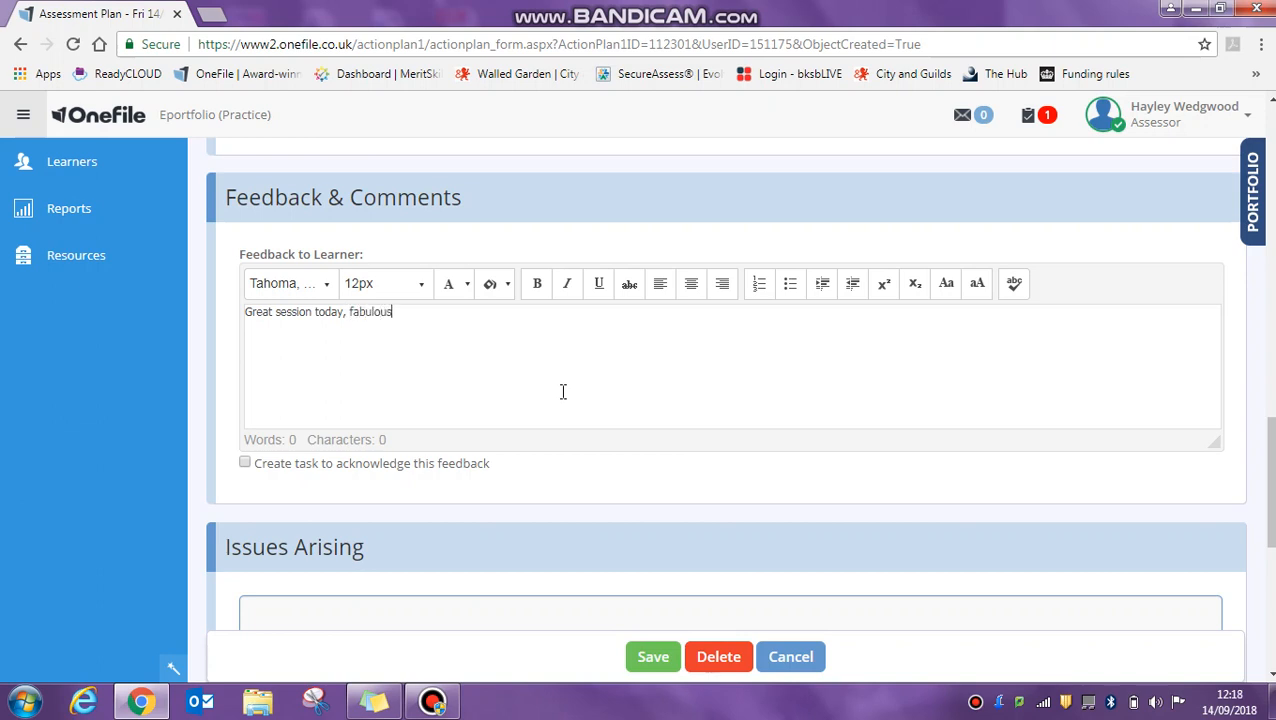
type("mpleetd on")
key("BackSpace")
key("BackSpace")
key("BackSpace")
key("BackSpace")
type("ted on questions and r")
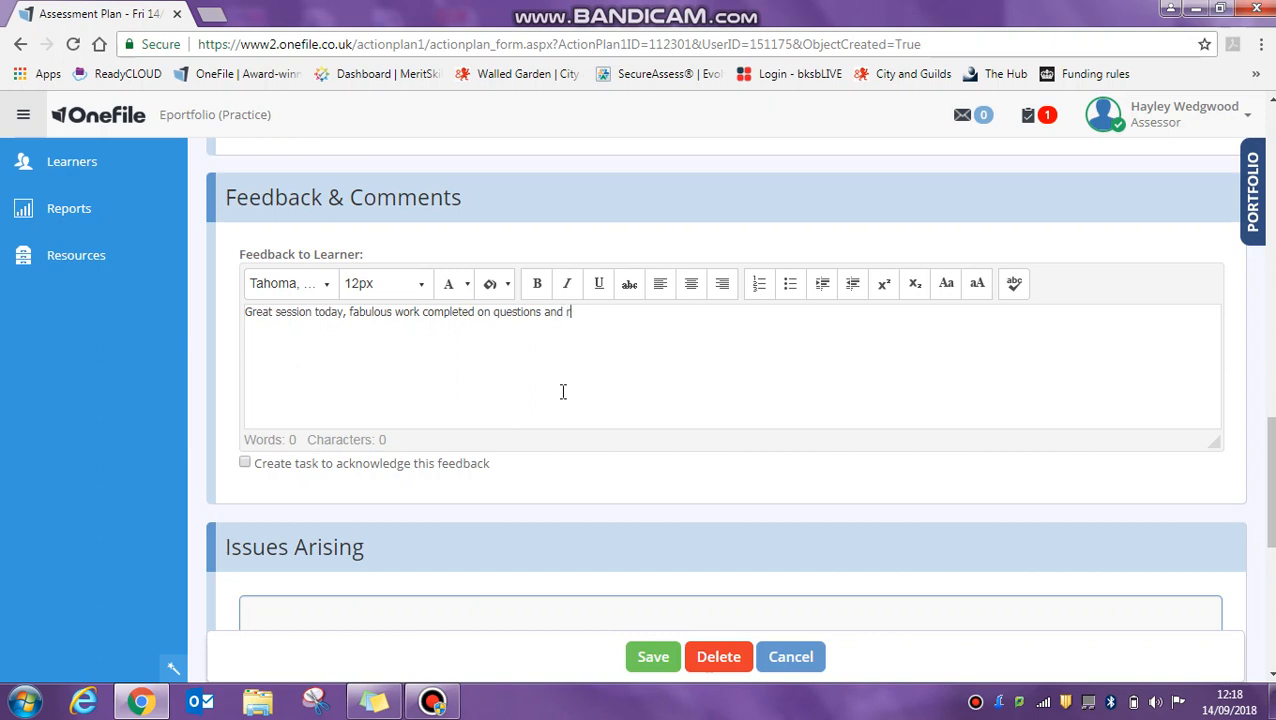
type("efelctive logs")
right_click(604, 312)
left_click(703, 332)
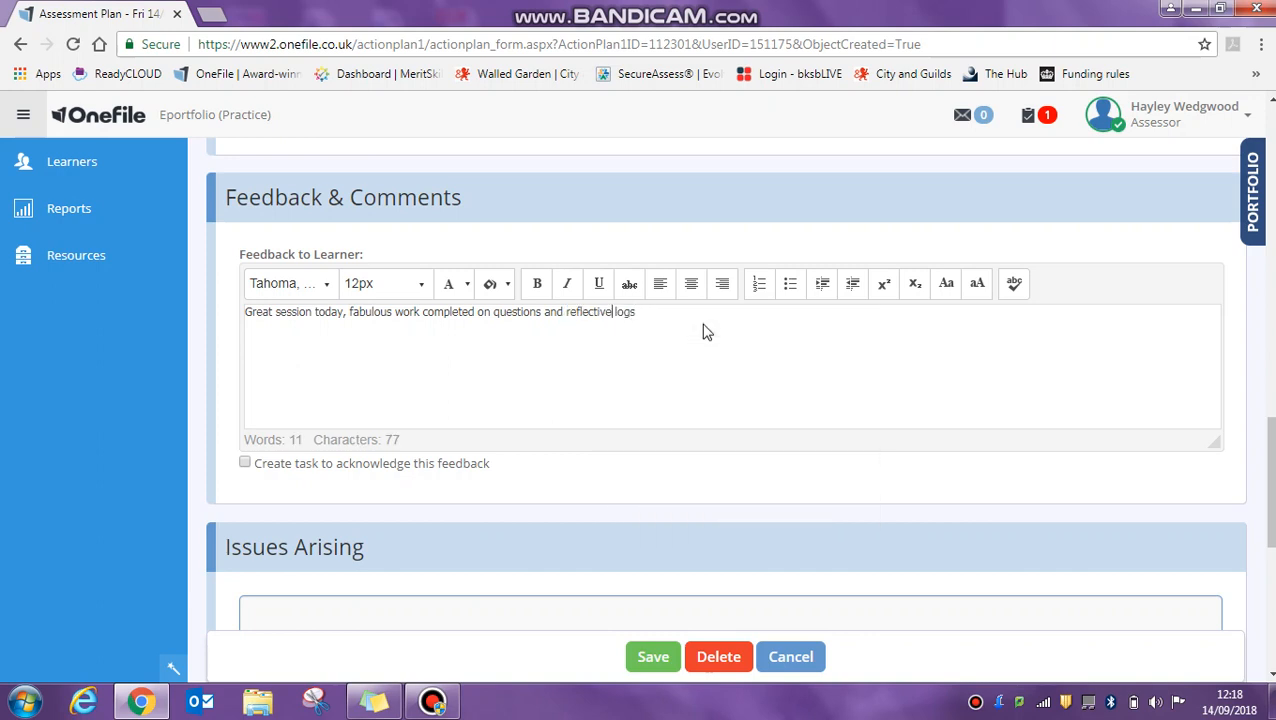
left_click(662, 316)
Step: Sign the assessment plan as the assessor and save it
scroll(786, 430, "down", 5)
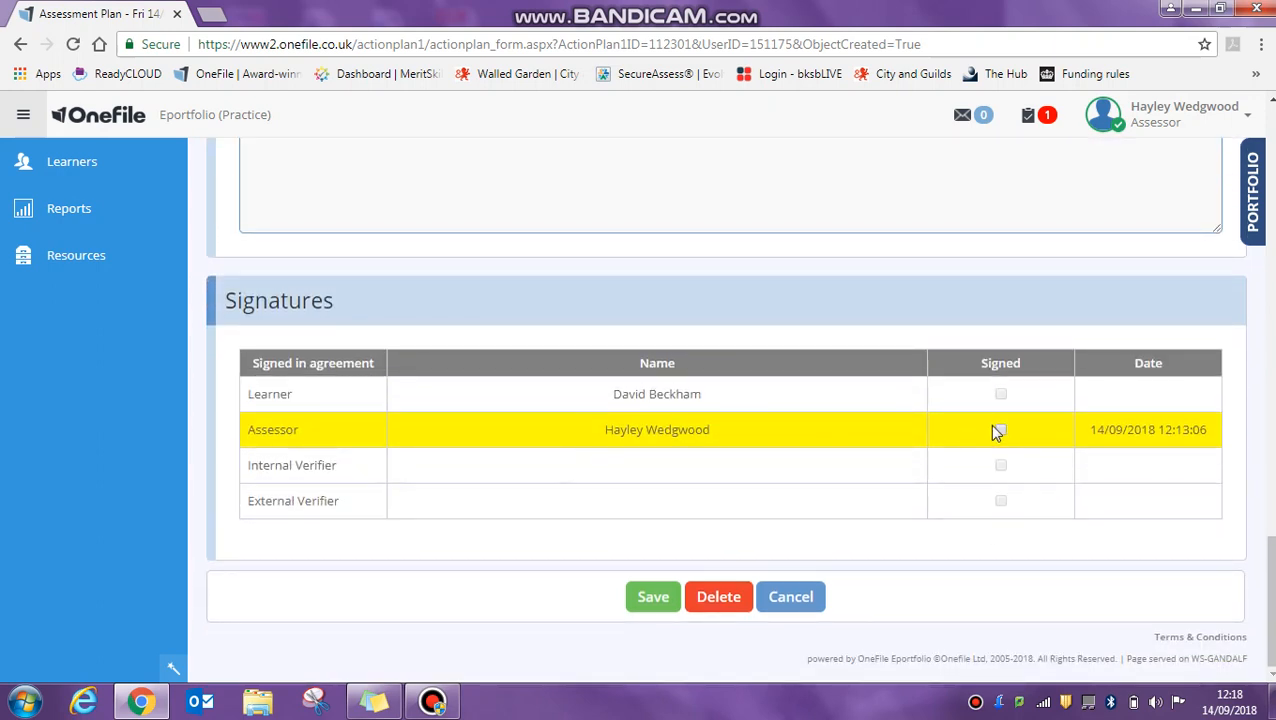
left_click(999, 430)
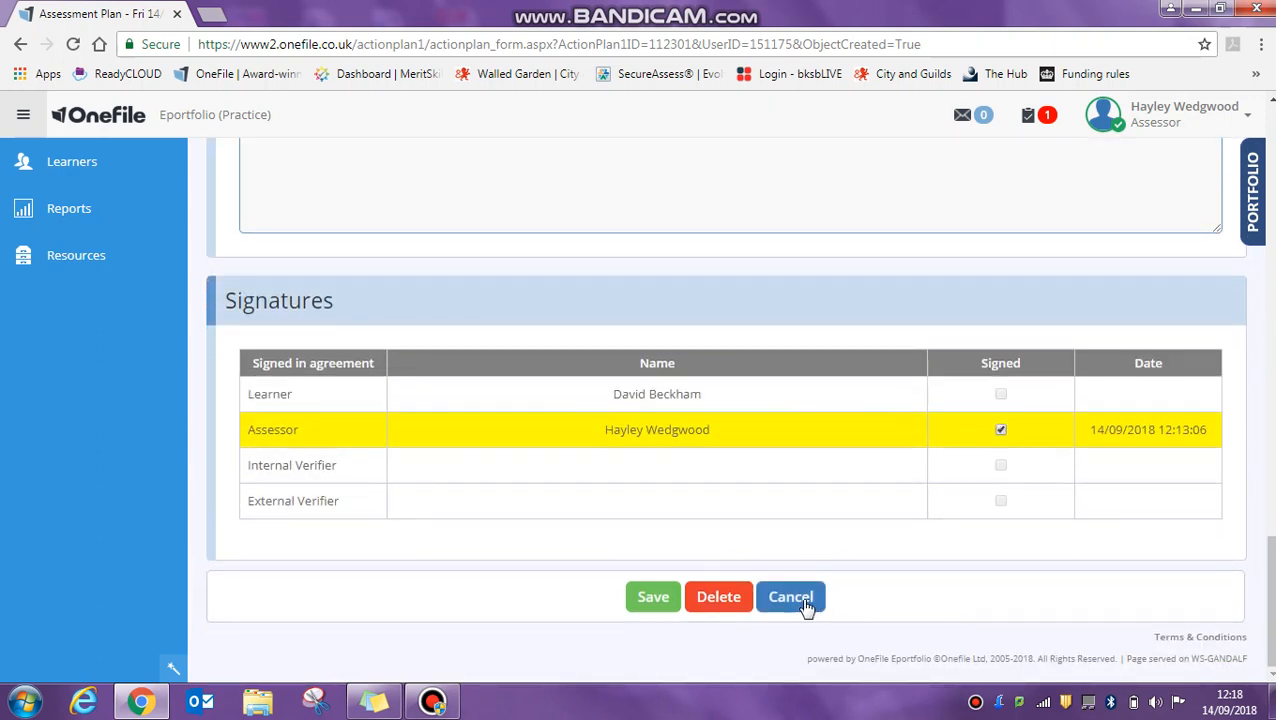
left_click(651, 599)
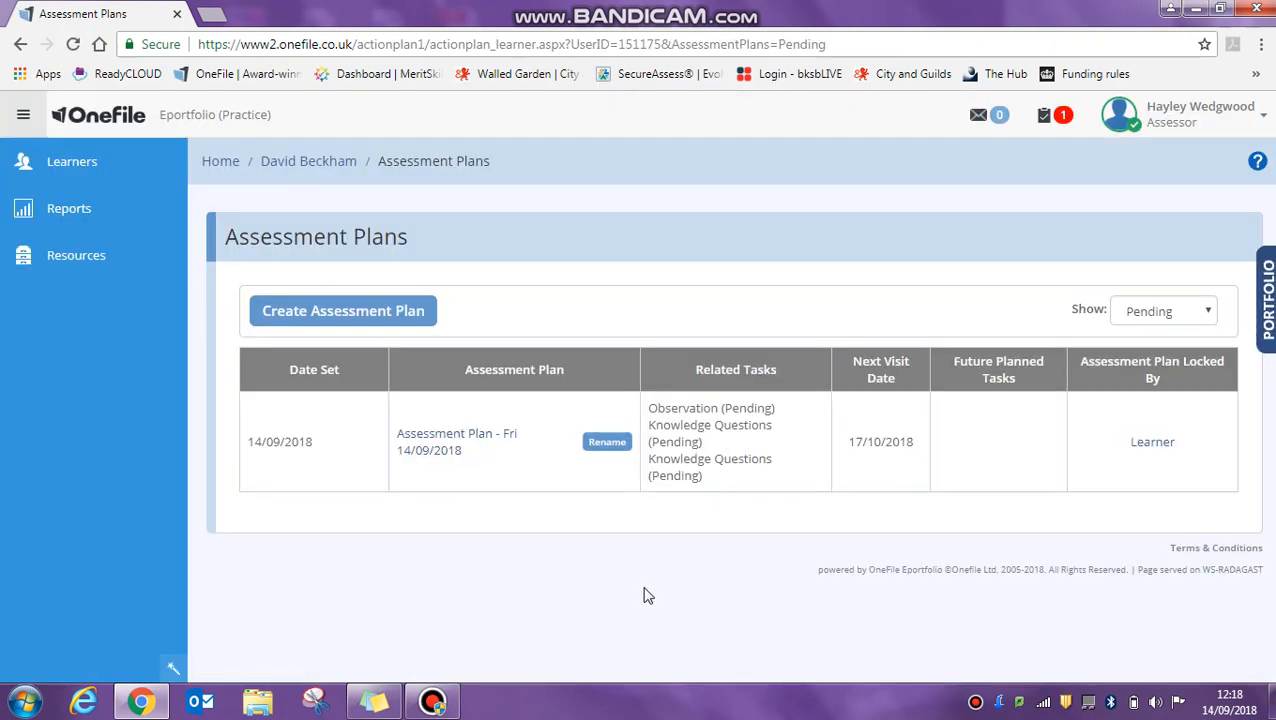
Step: Return to the learner's portfolio page and log out of the assessor account
left_click(313, 170)
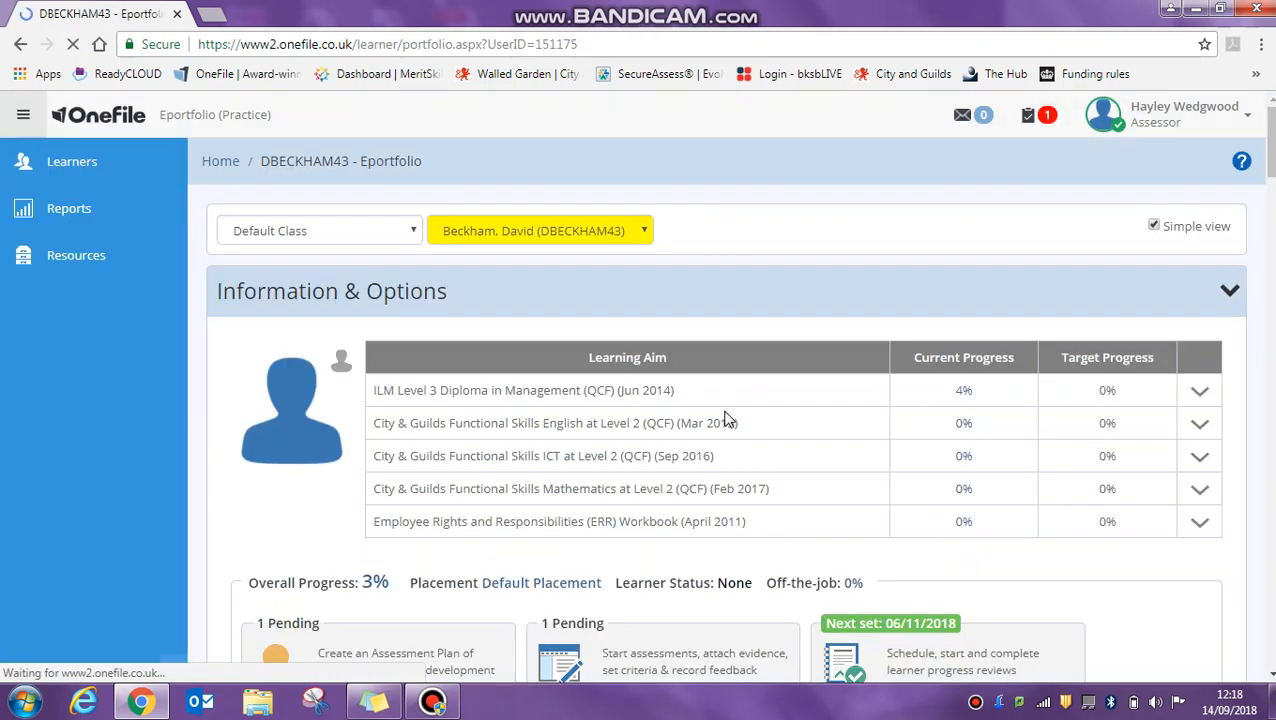
scroll(98, 490, "down", 2)
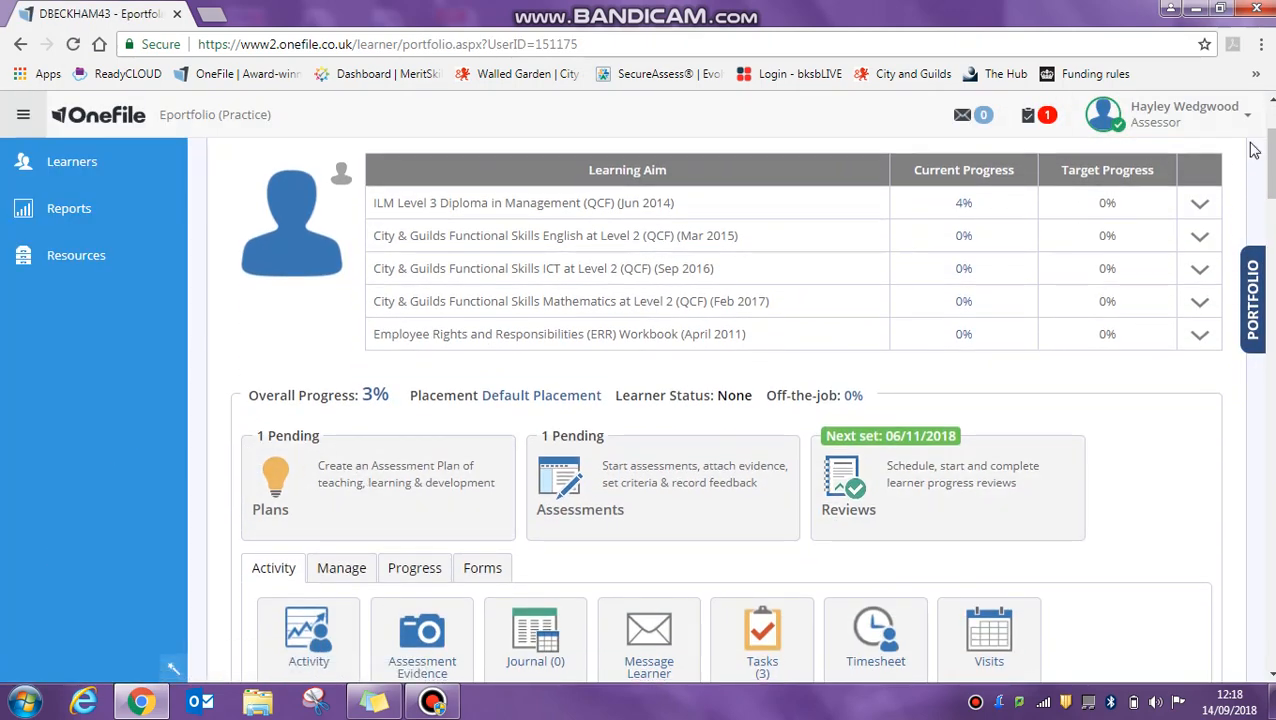
left_click(1180, 118)
left_click(1026, 516)
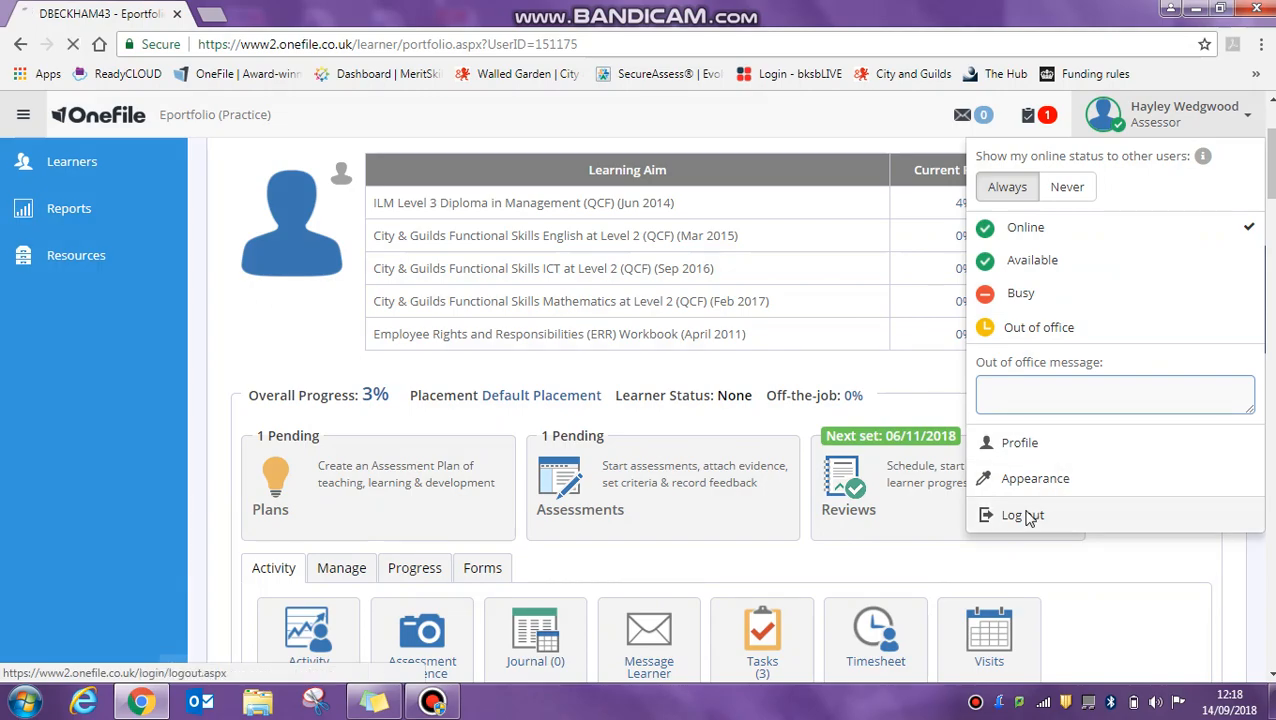